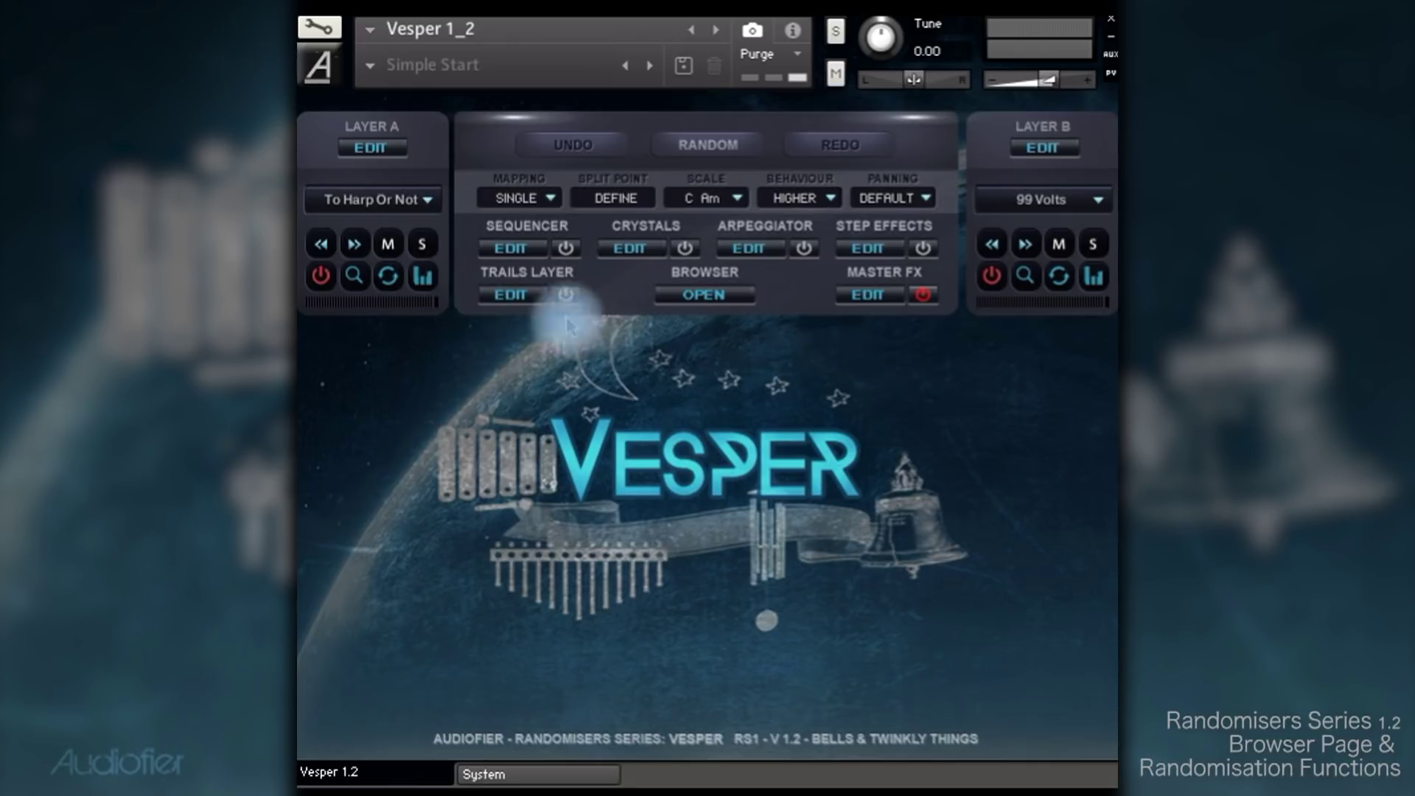
# - Browse the Designed, Analog and Digital lists and load Brighter Bells into Layer A
pyautogui.click(355, 278)
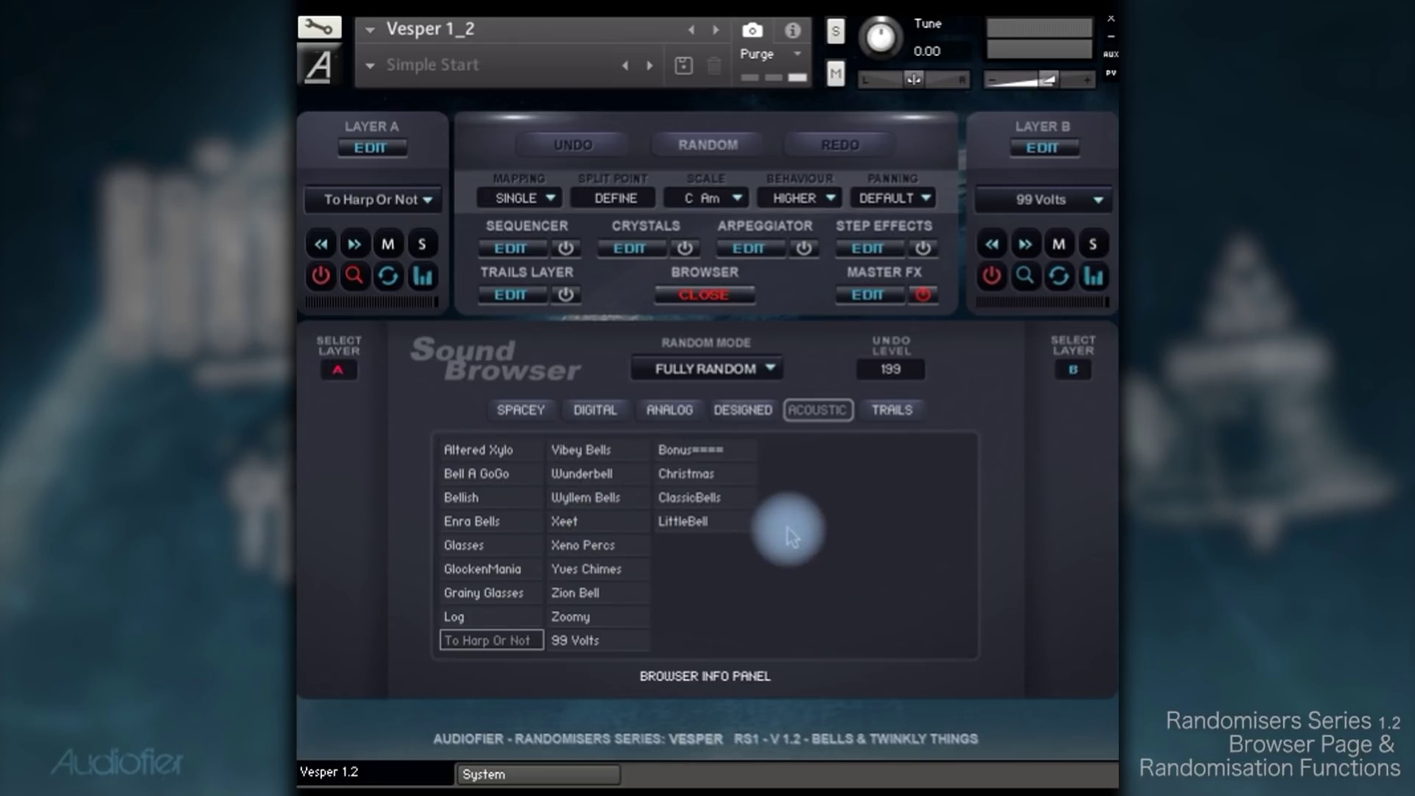
pyautogui.click(741, 410)
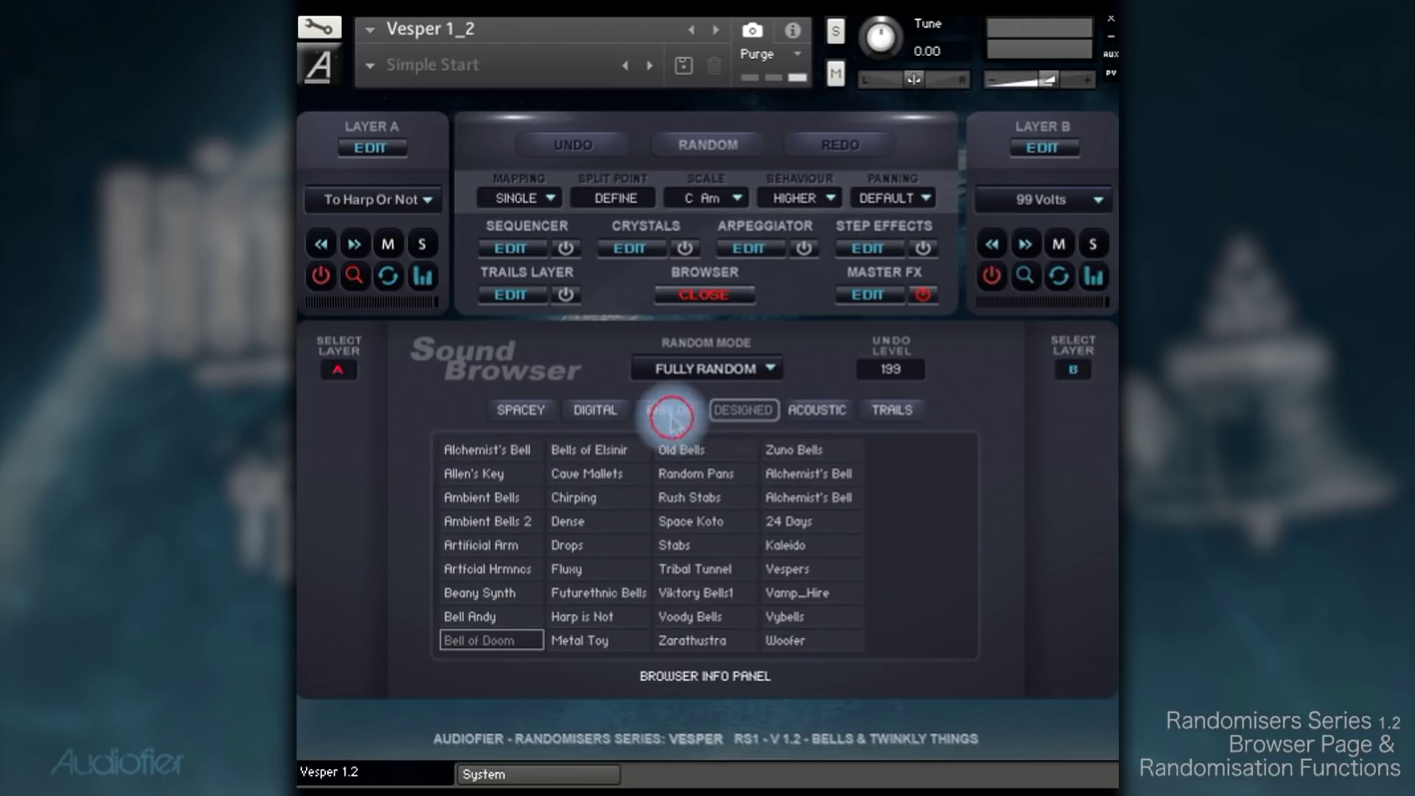
pyautogui.click(667, 410)
pyautogui.click(583, 411)
pyautogui.click(469, 521)
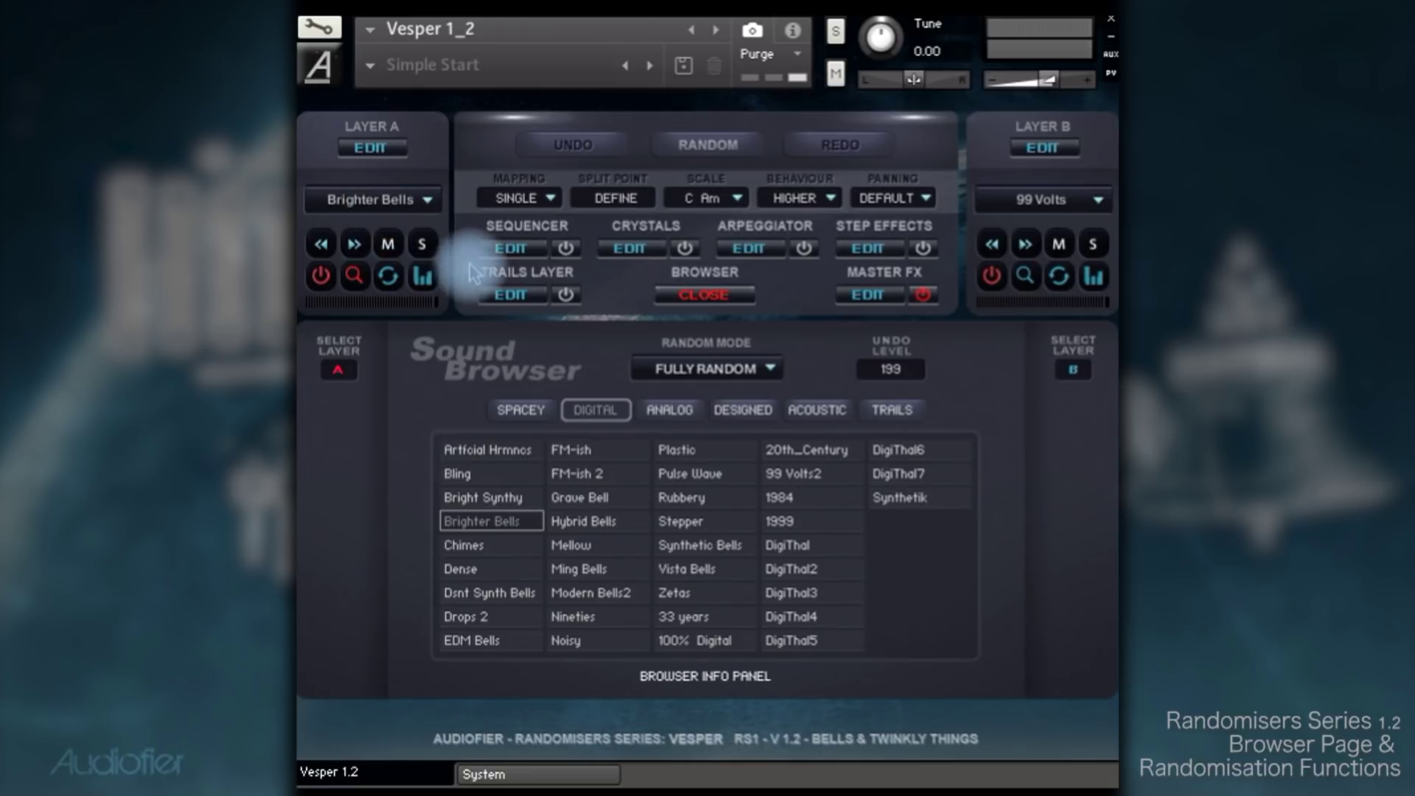
pyautogui.click(703, 295)
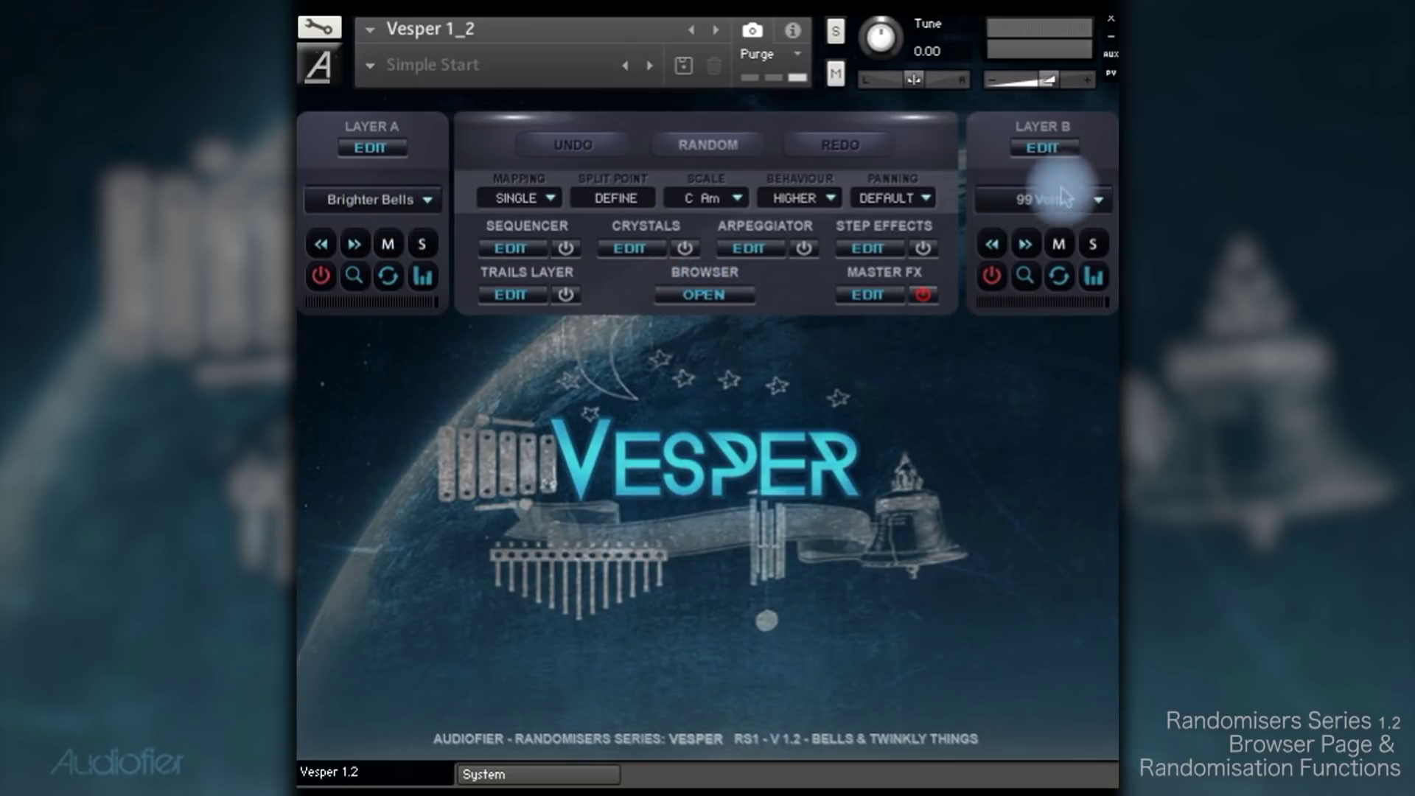
# - Compare Layer A and Layer B sounds in the Sound Browser, leaving Layer B on 99 Volts
pyautogui.click(1024, 276)
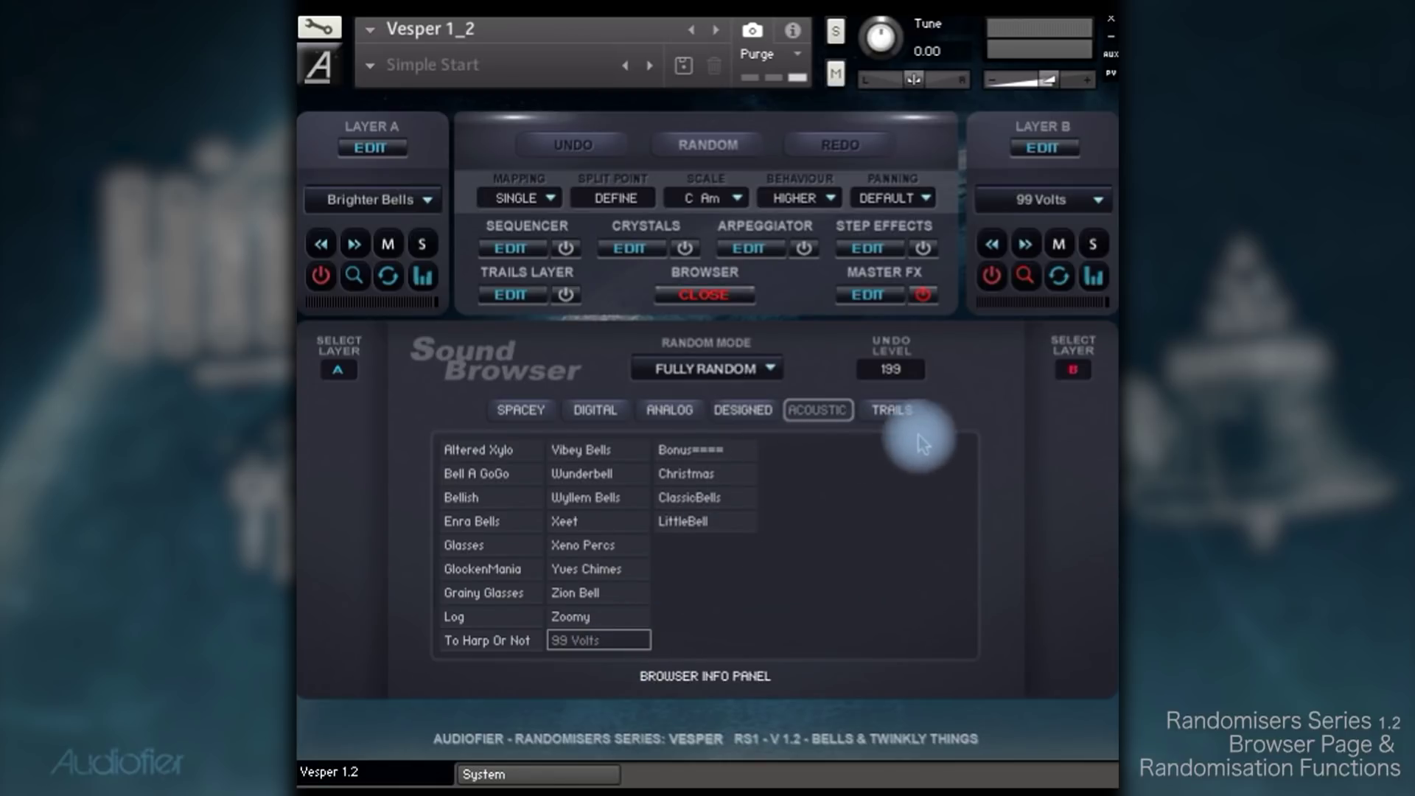
pyautogui.click(337, 369)
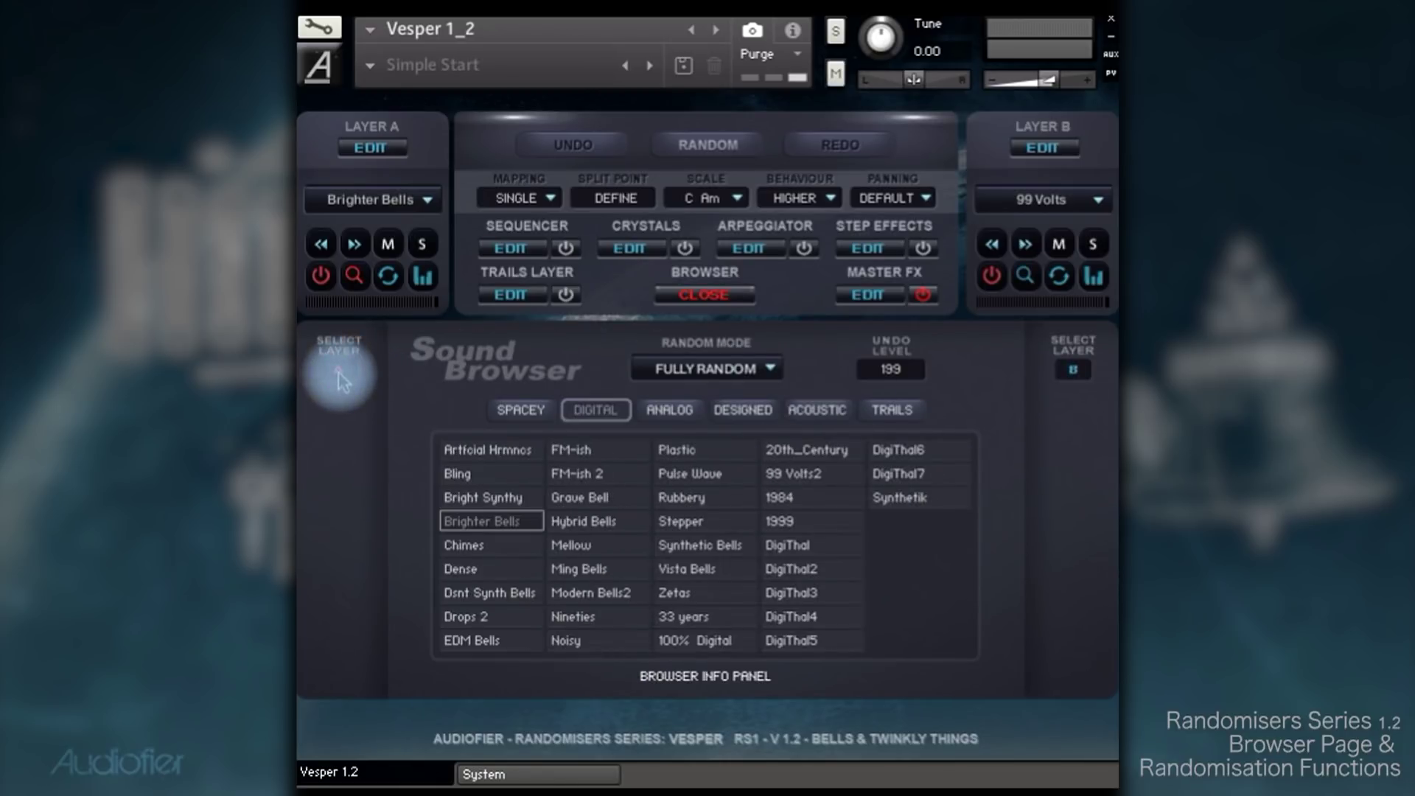
pyautogui.click(1070, 369)
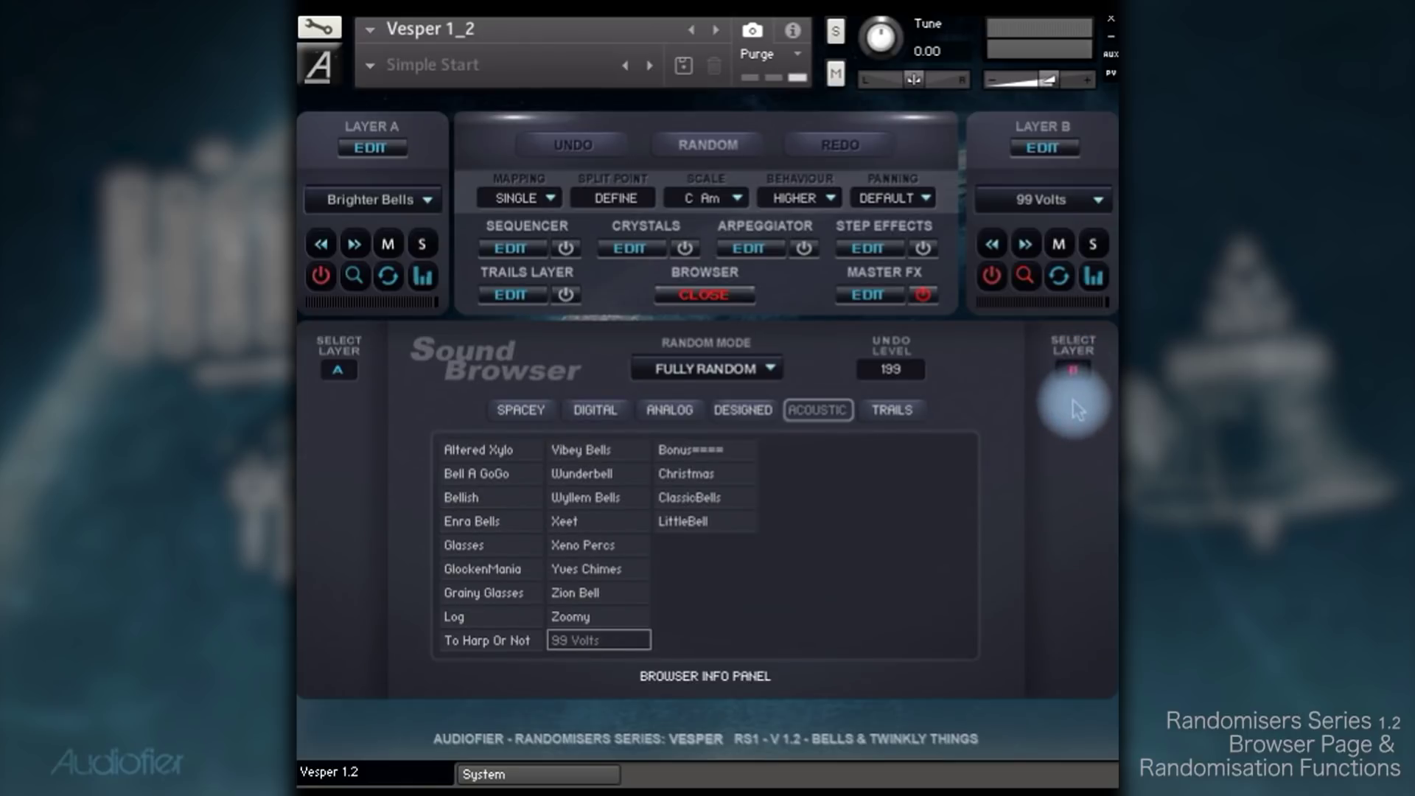
pyautogui.click(337, 372)
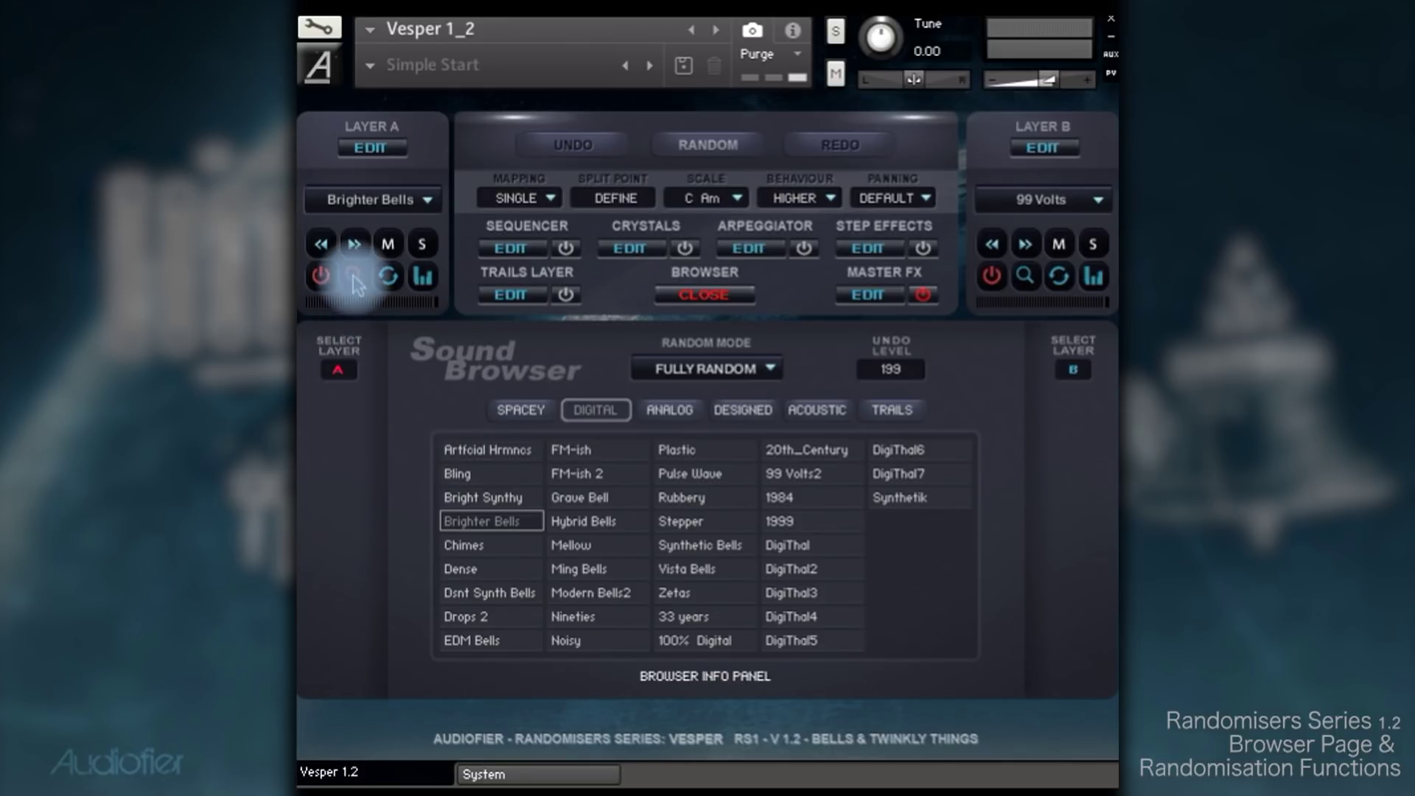
pyautogui.click(1024, 274)
pyautogui.click(353, 276)
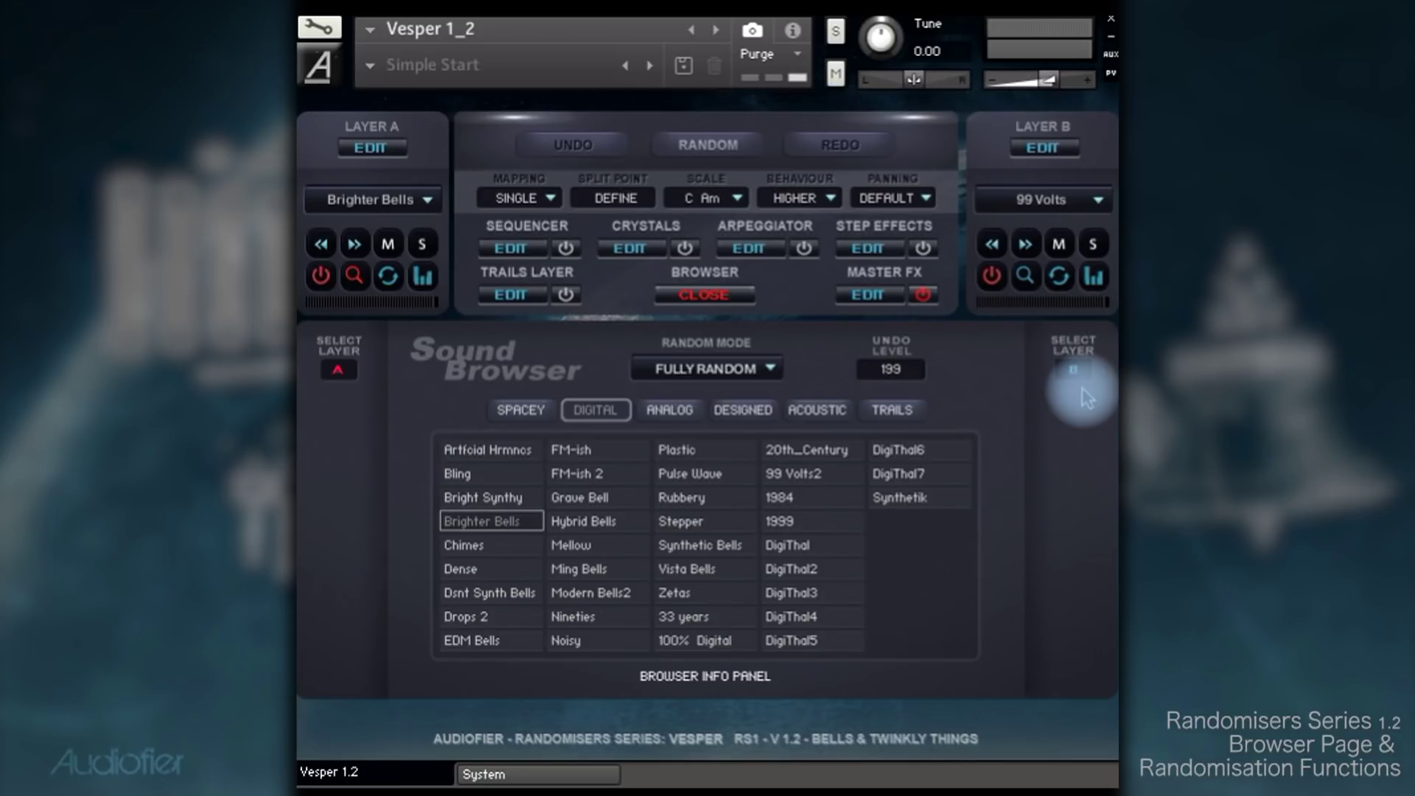
# - Point the reopened Sound Browser at Layer B and load Grave Bell from the Digital list
pyautogui.click(707, 296)
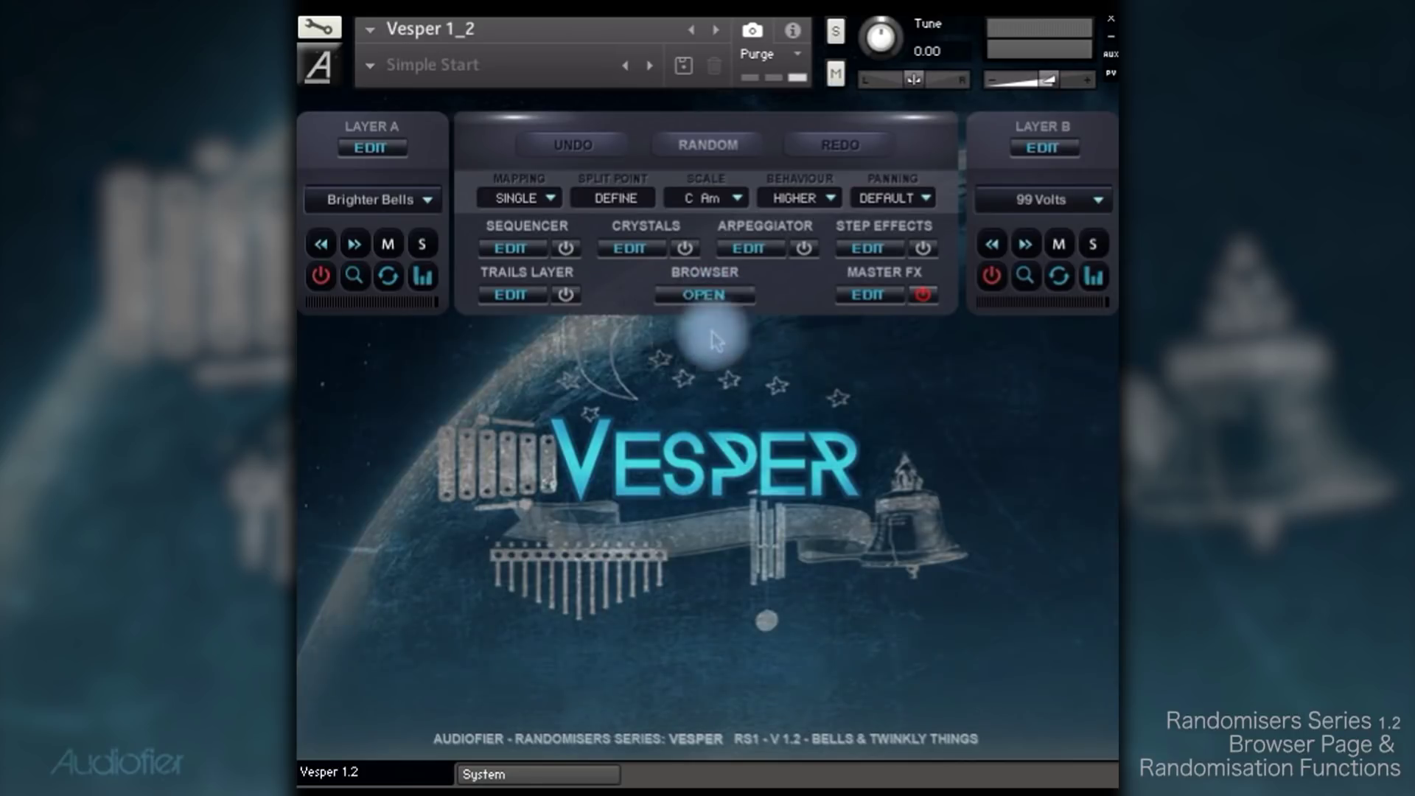
pyautogui.click(700, 302)
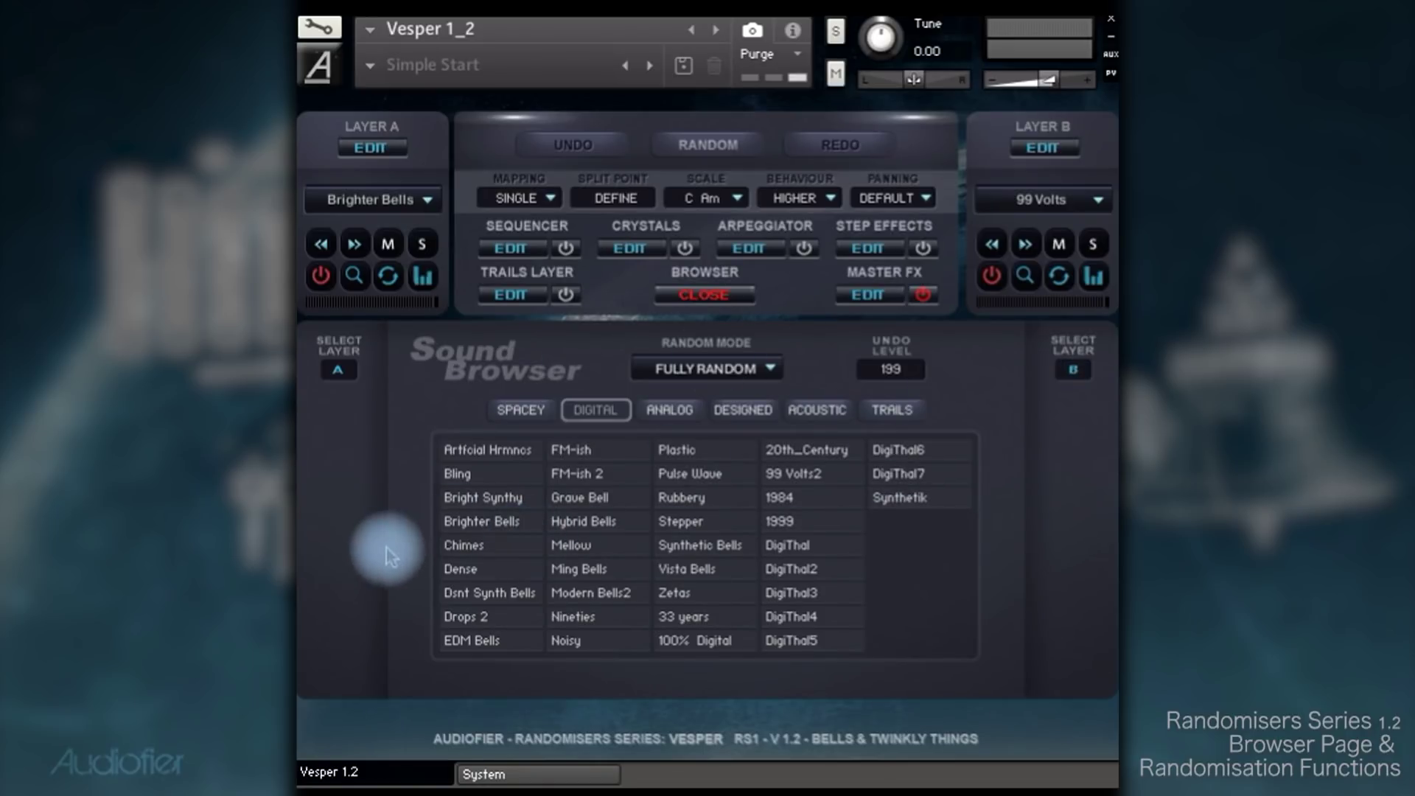
pyautogui.click(342, 370)
pyautogui.click(1073, 369)
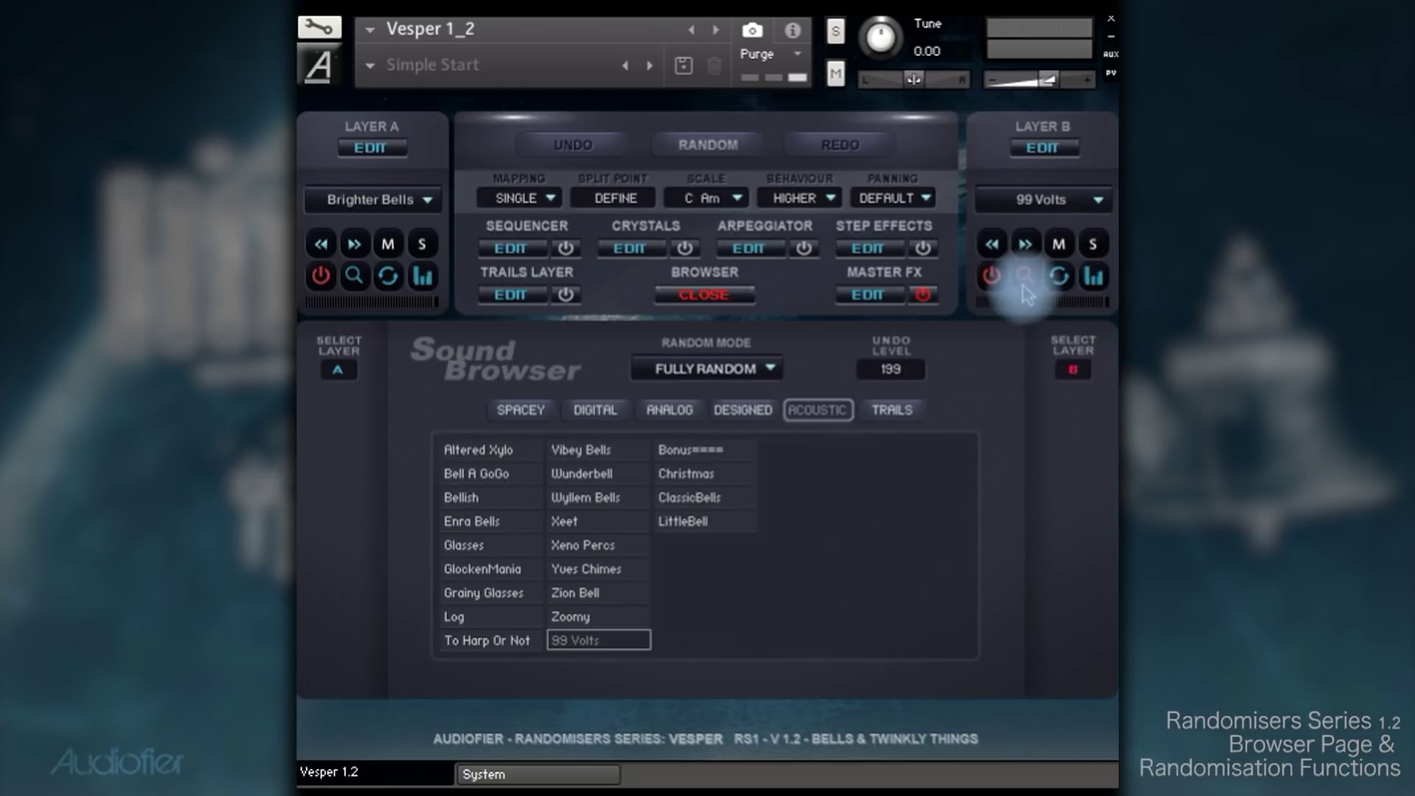
pyautogui.click(353, 276)
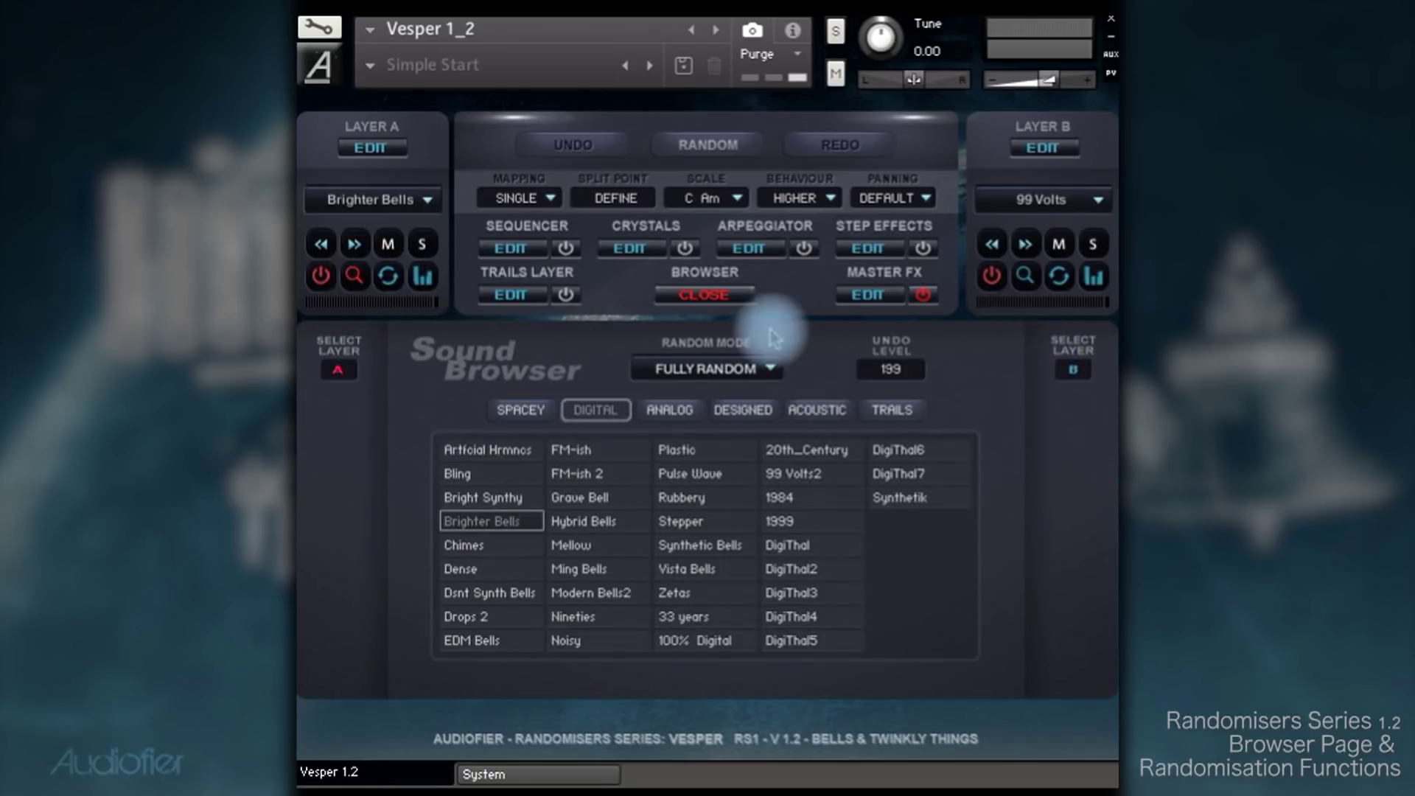
pyautogui.click(1023, 278)
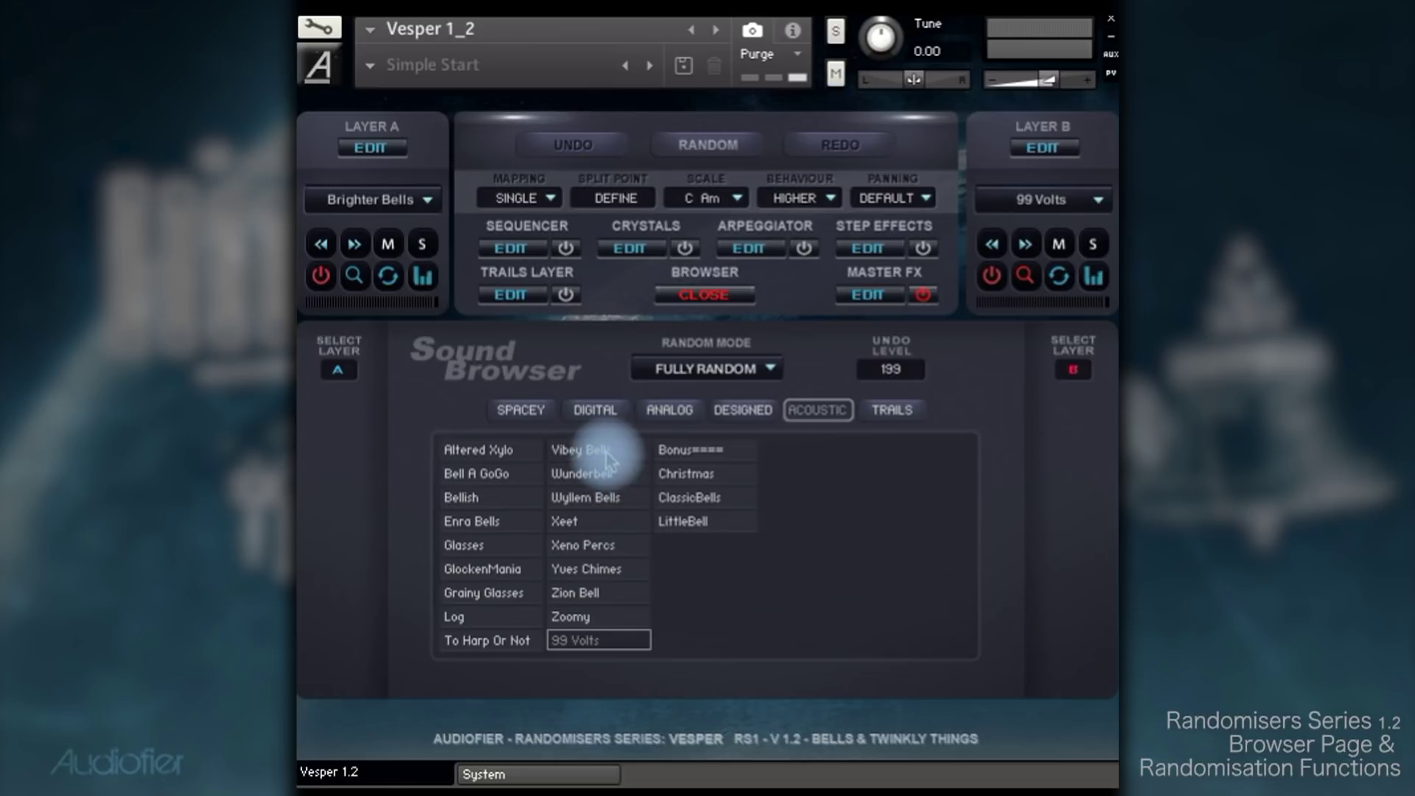
pyautogui.click(595, 409)
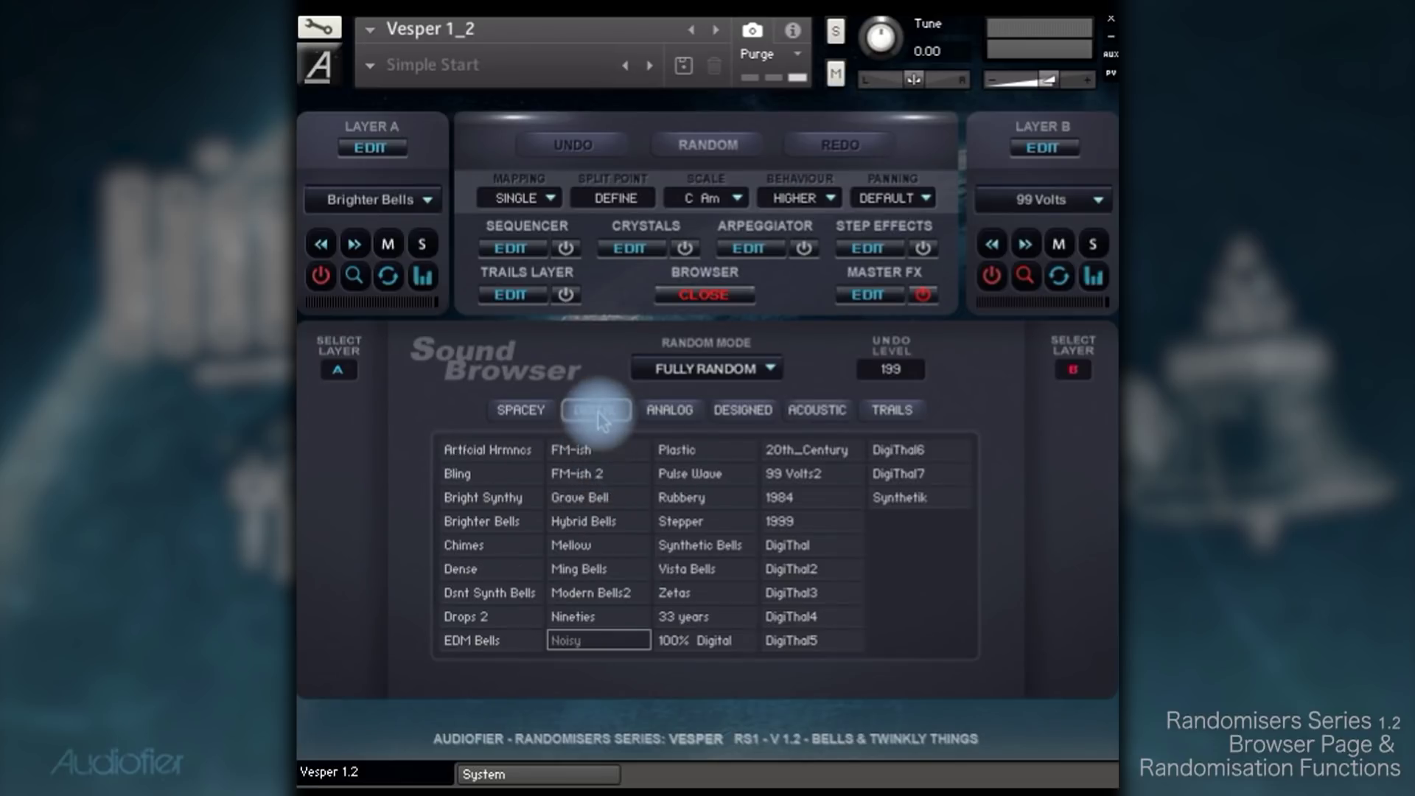
pyautogui.click(588, 500)
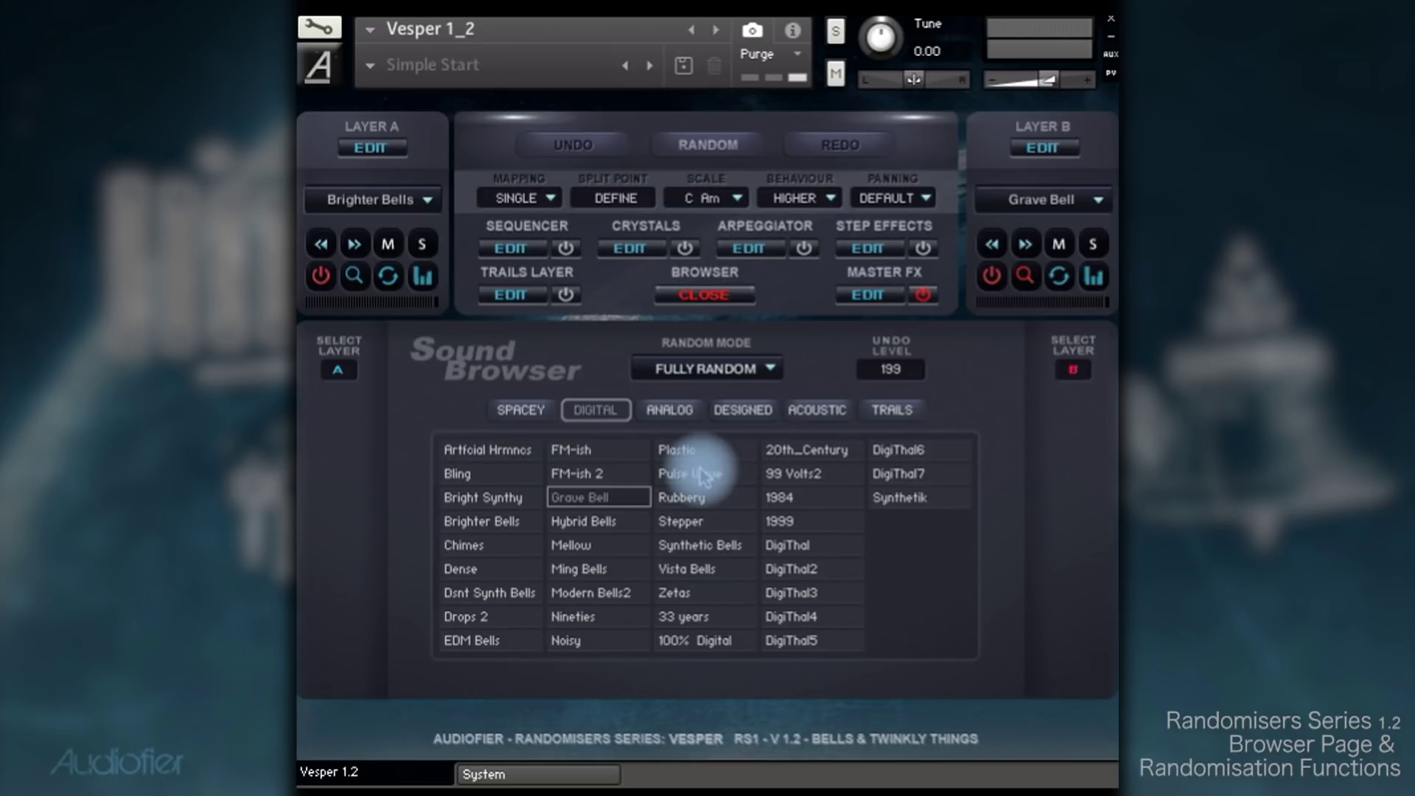
# - Open both layers' edit panels and randomise the volume envelopes of Layers A and B
pyautogui.click(373, 149)
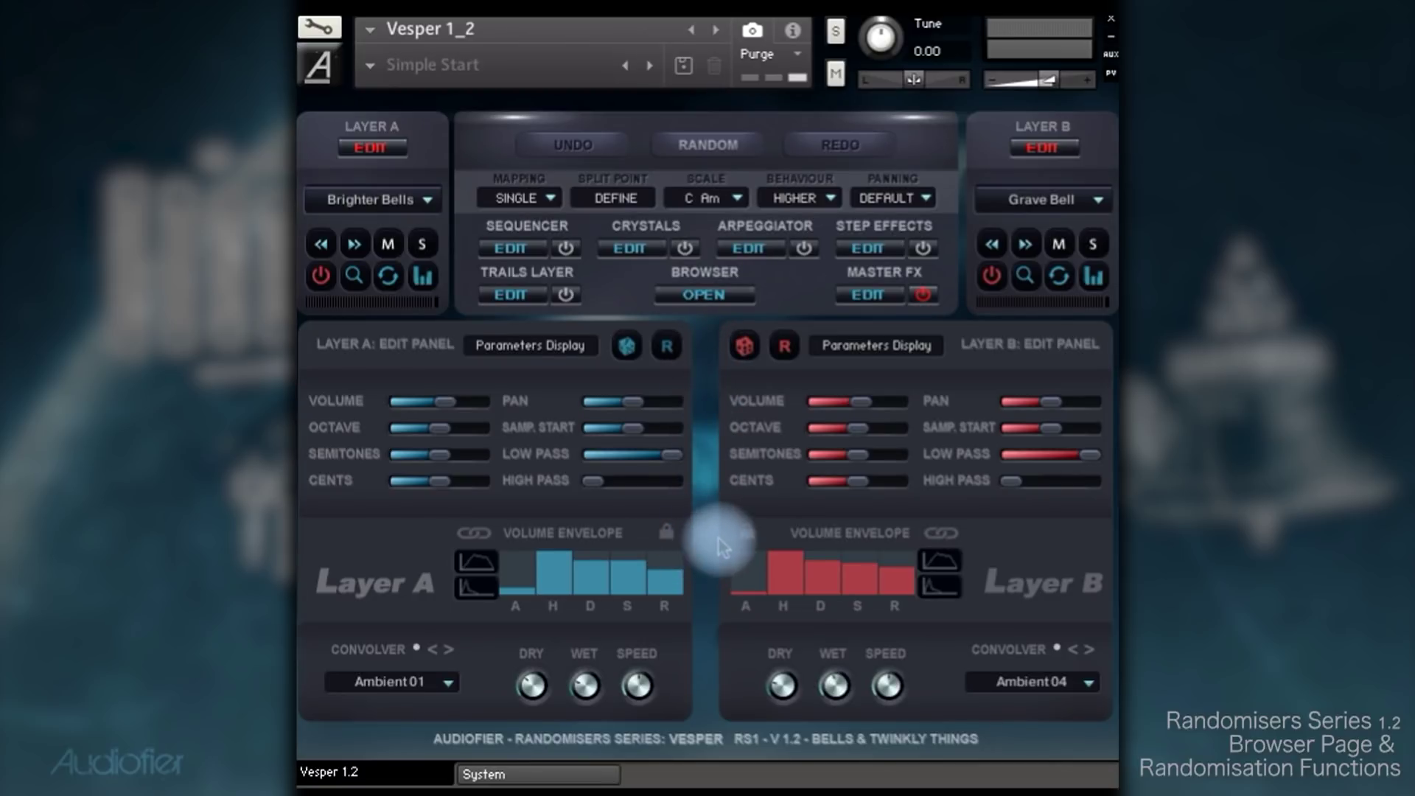
pyautogui.click(480, 571)
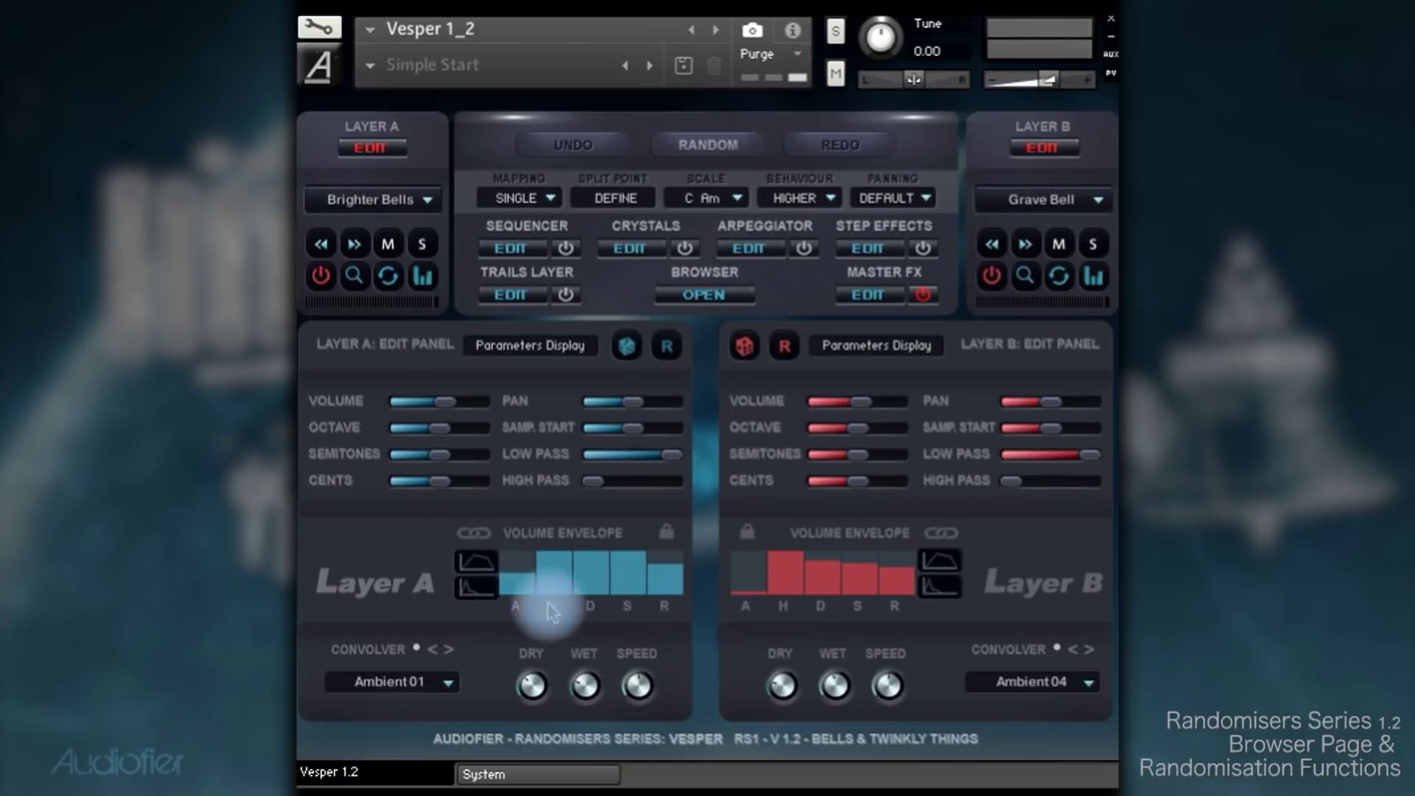
pyautogui.click(474, 594)
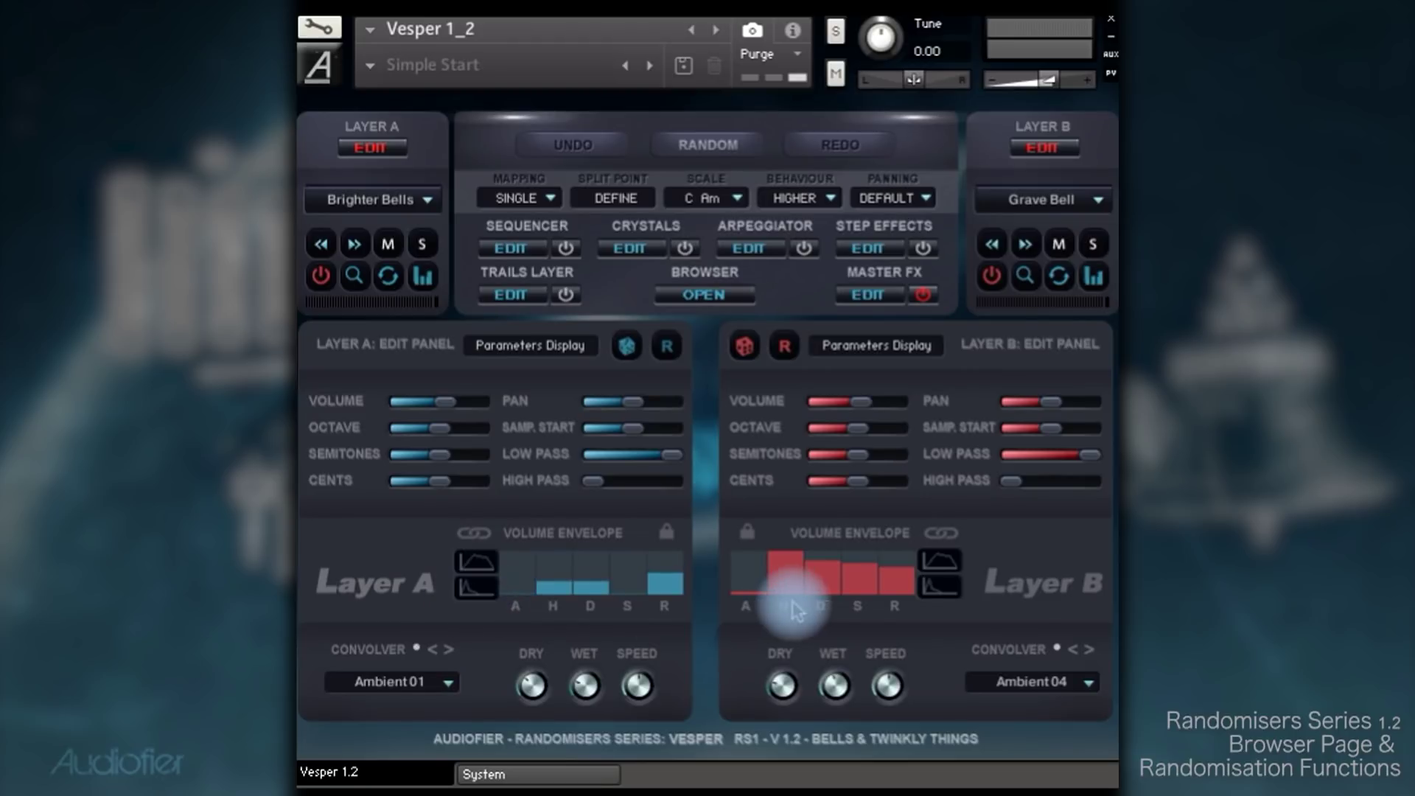
pyautogui.click(941, 567)
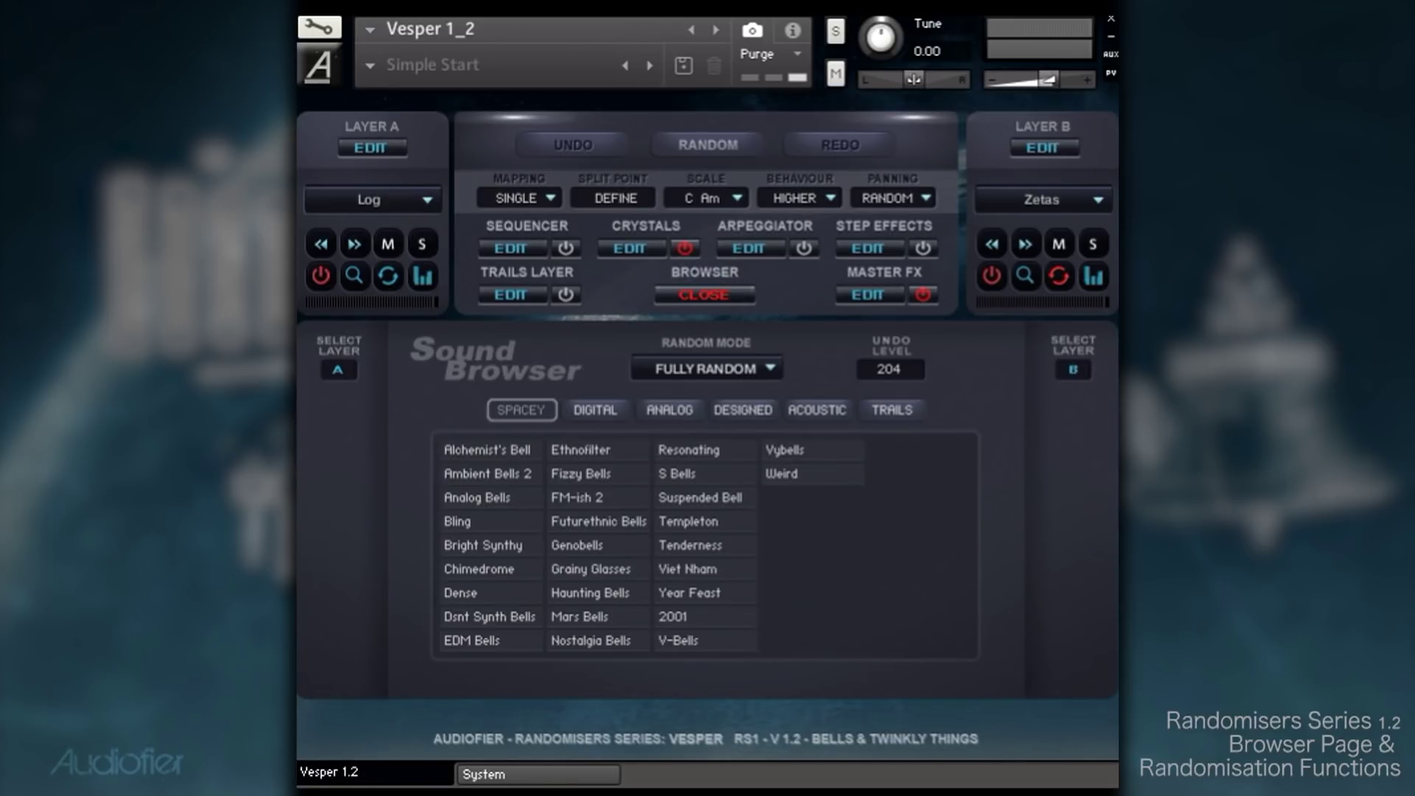
# - Randomise the layers three times, ending with Enra Bells on A and Allen's Key on B
pyautogui.click(719, 146)
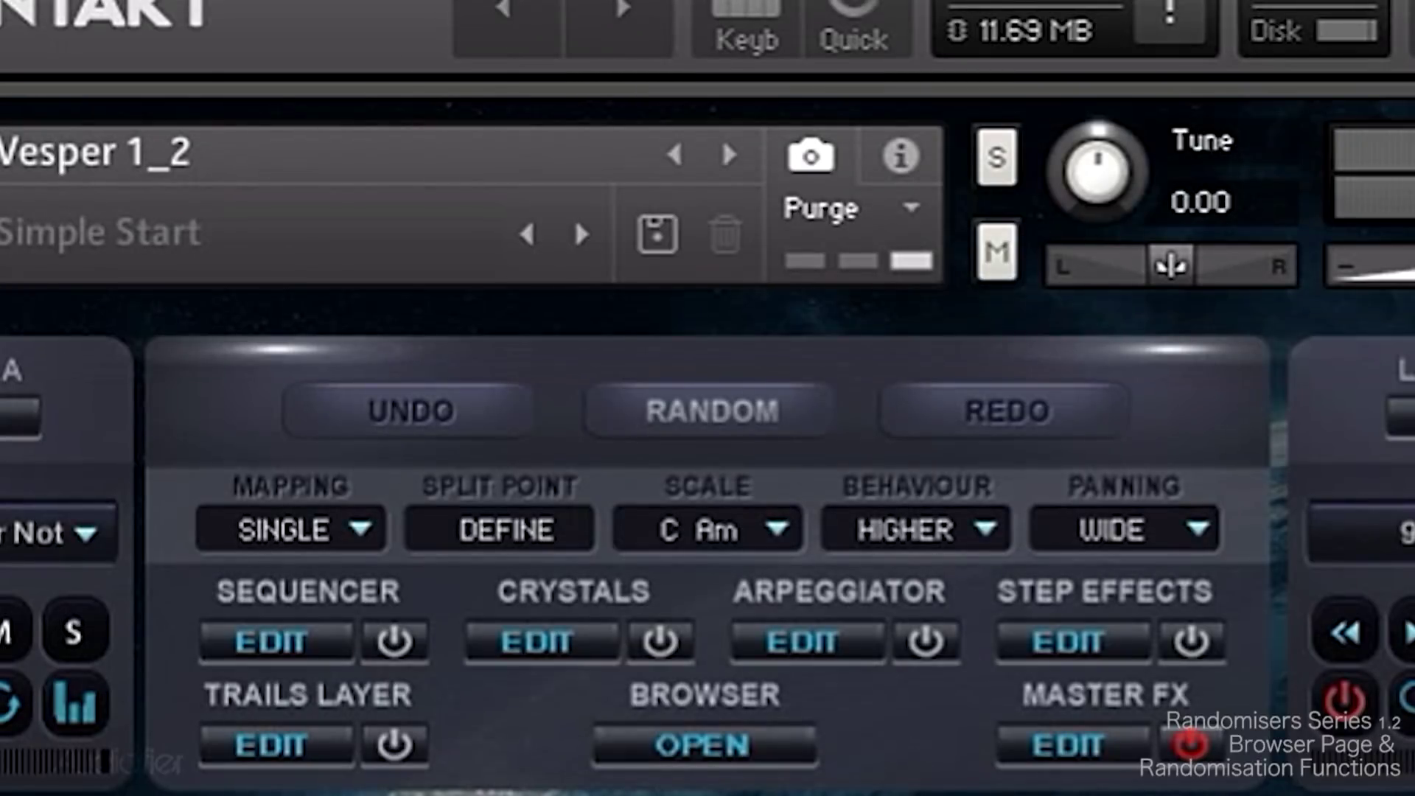
pyautogui.click(721, 413)
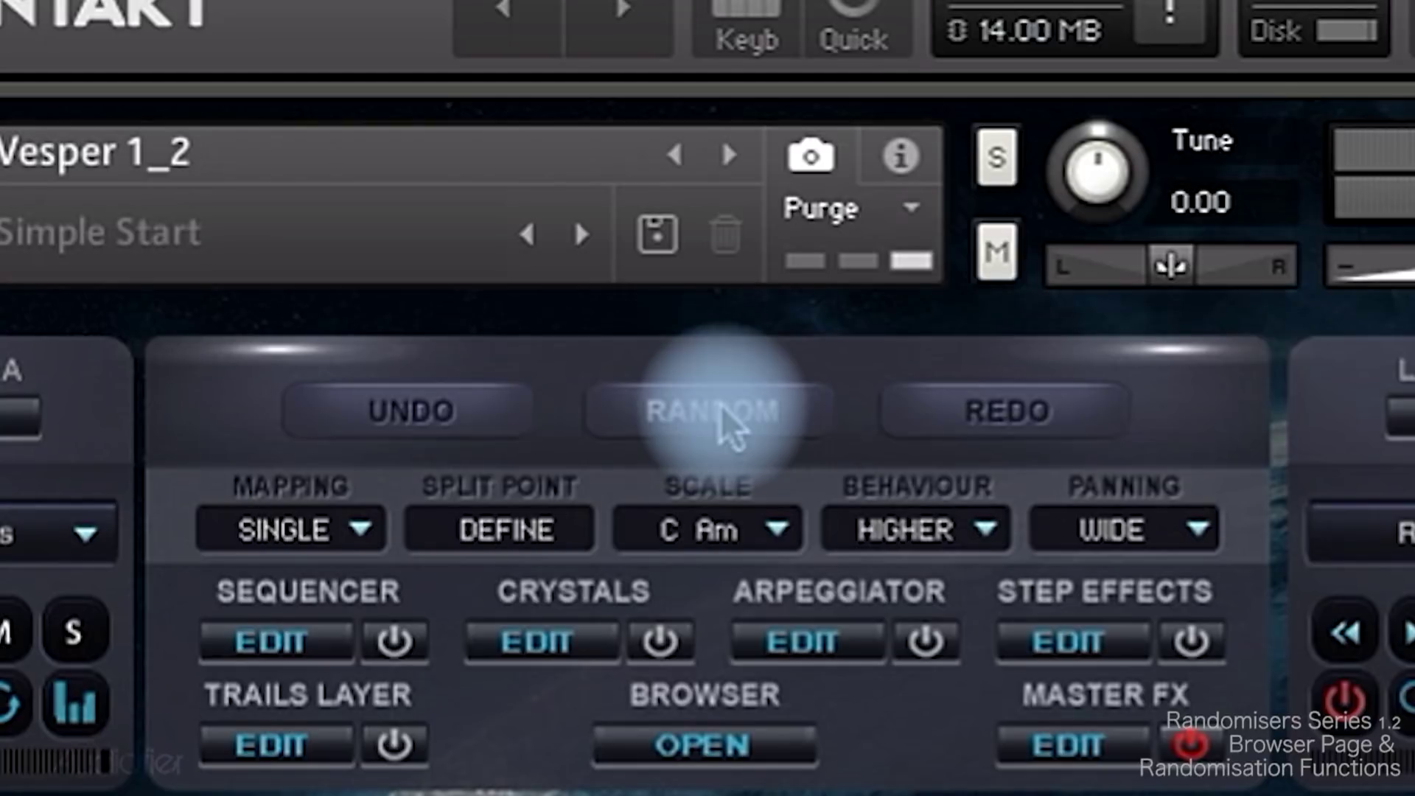
pyautogui.click(722, 411)
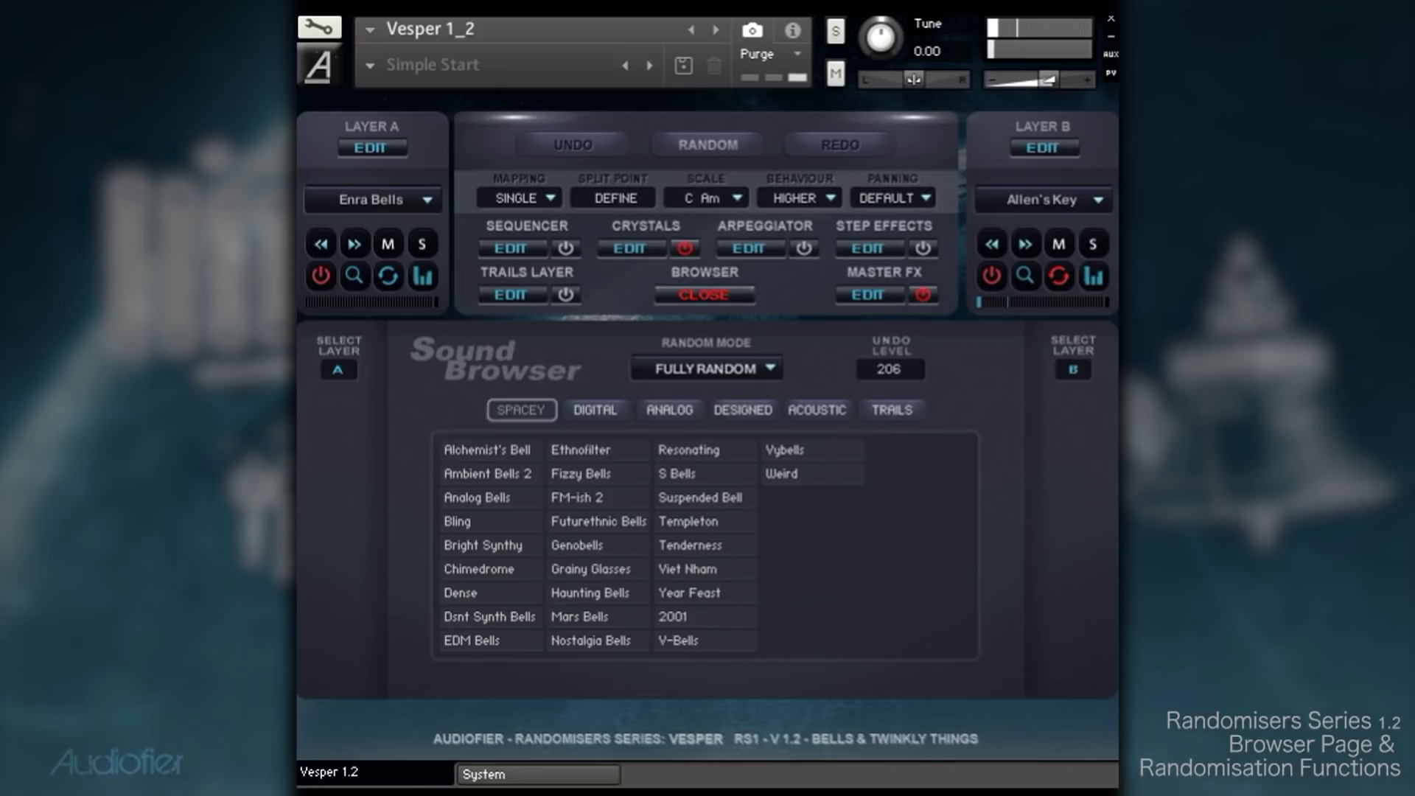
# - Undo twice and redo once, then randomise to get DigiThai5 and Harped Bells
pyautogui.click(582, 145)
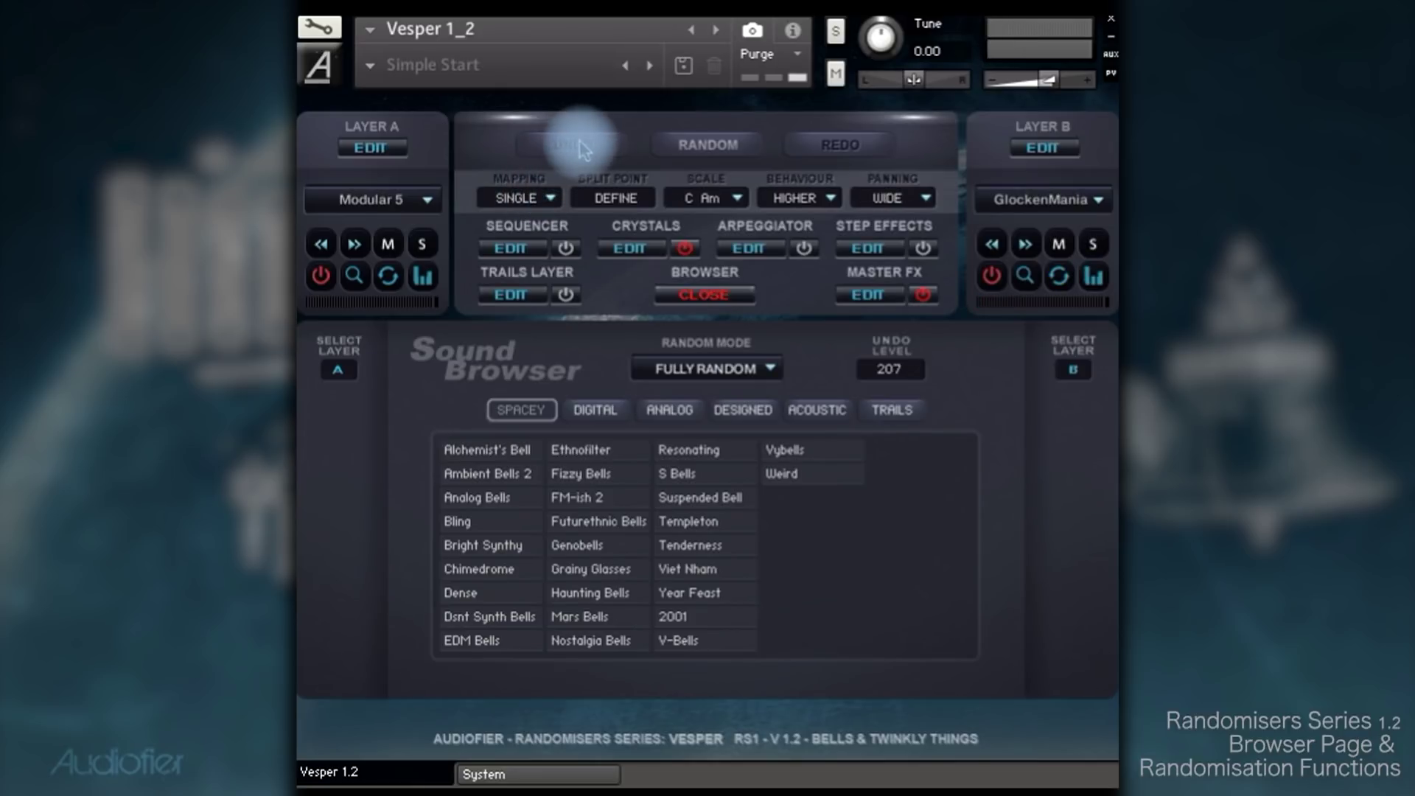
pyautogui.click(712, 146)
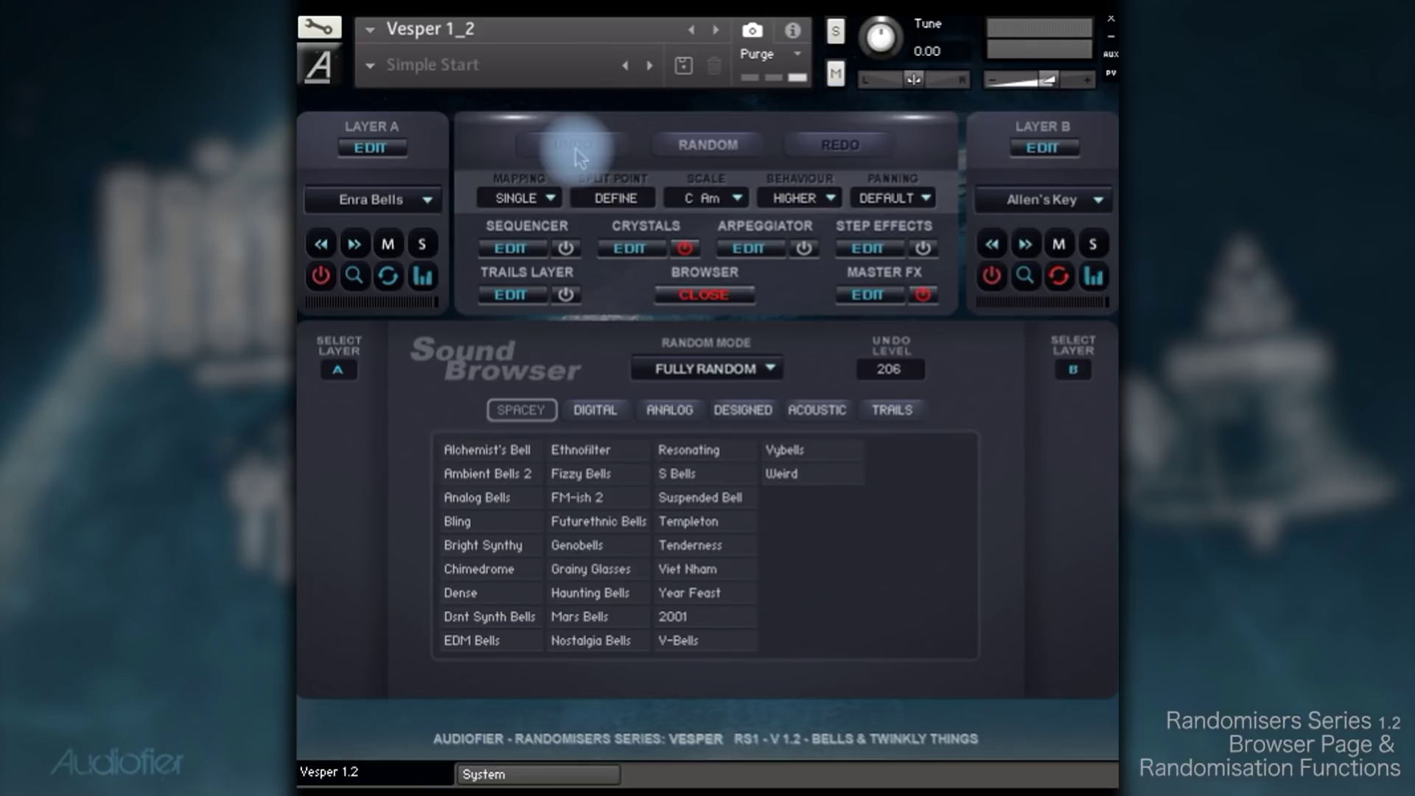
pyautogui.click(576, 151)
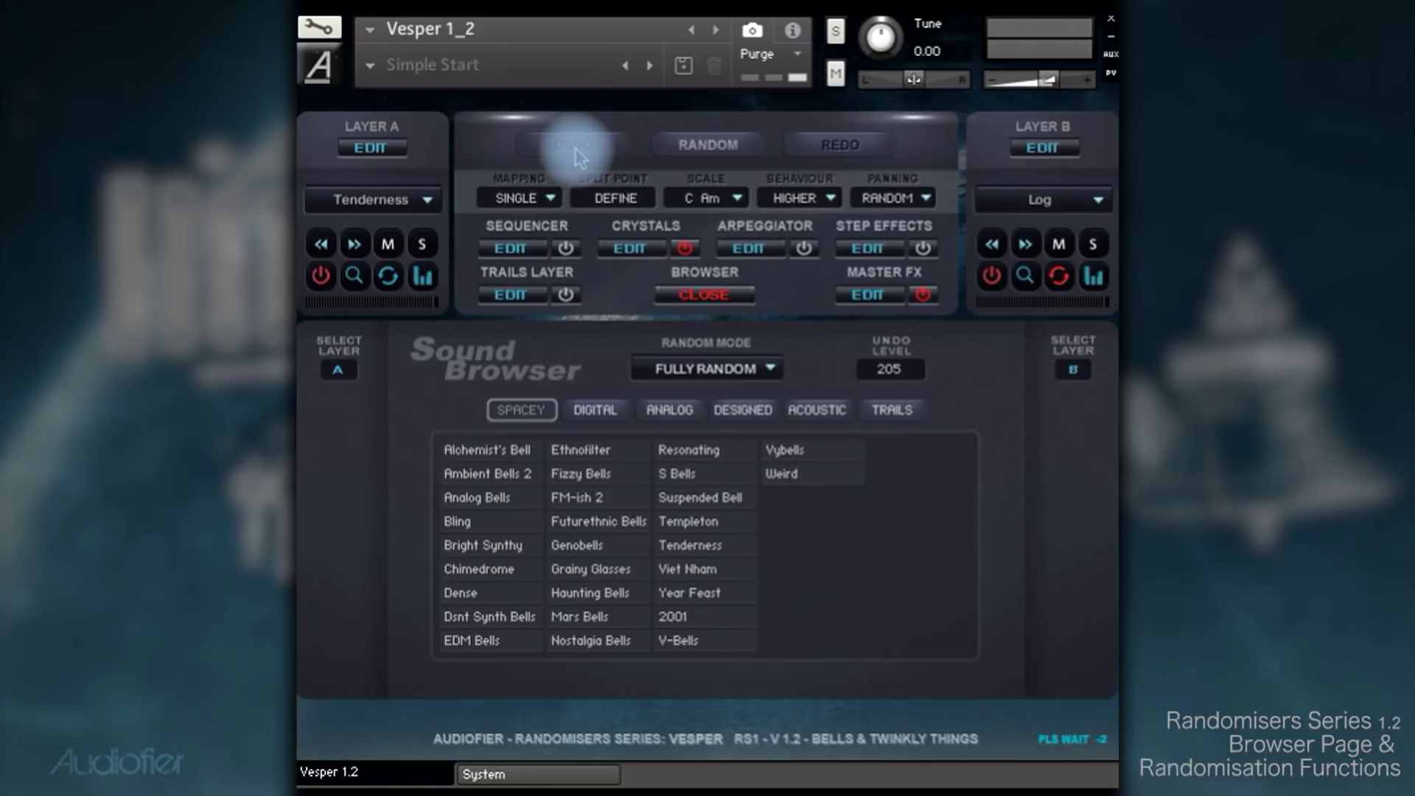
pyautogui.click(578, 154)
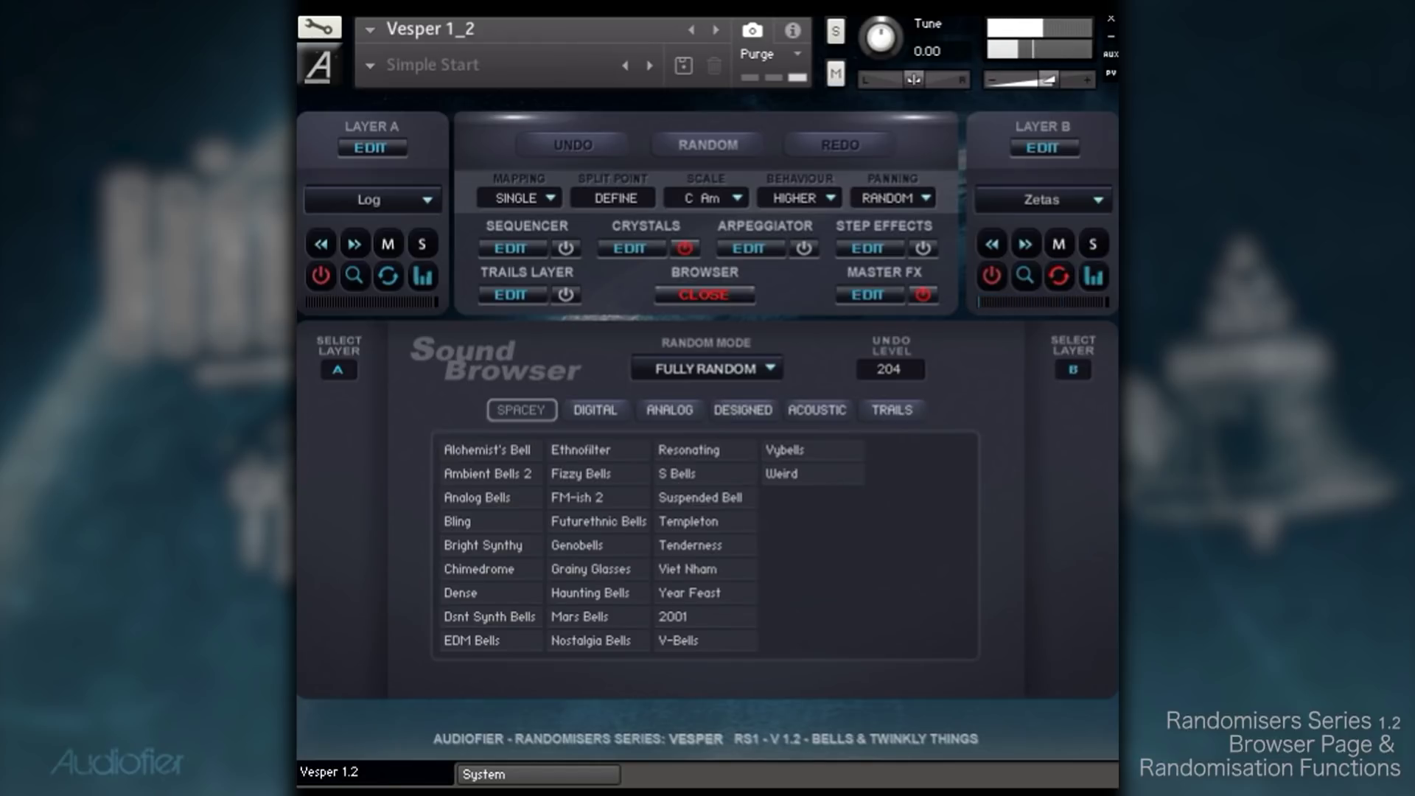
pyautogui.click(828, 148)
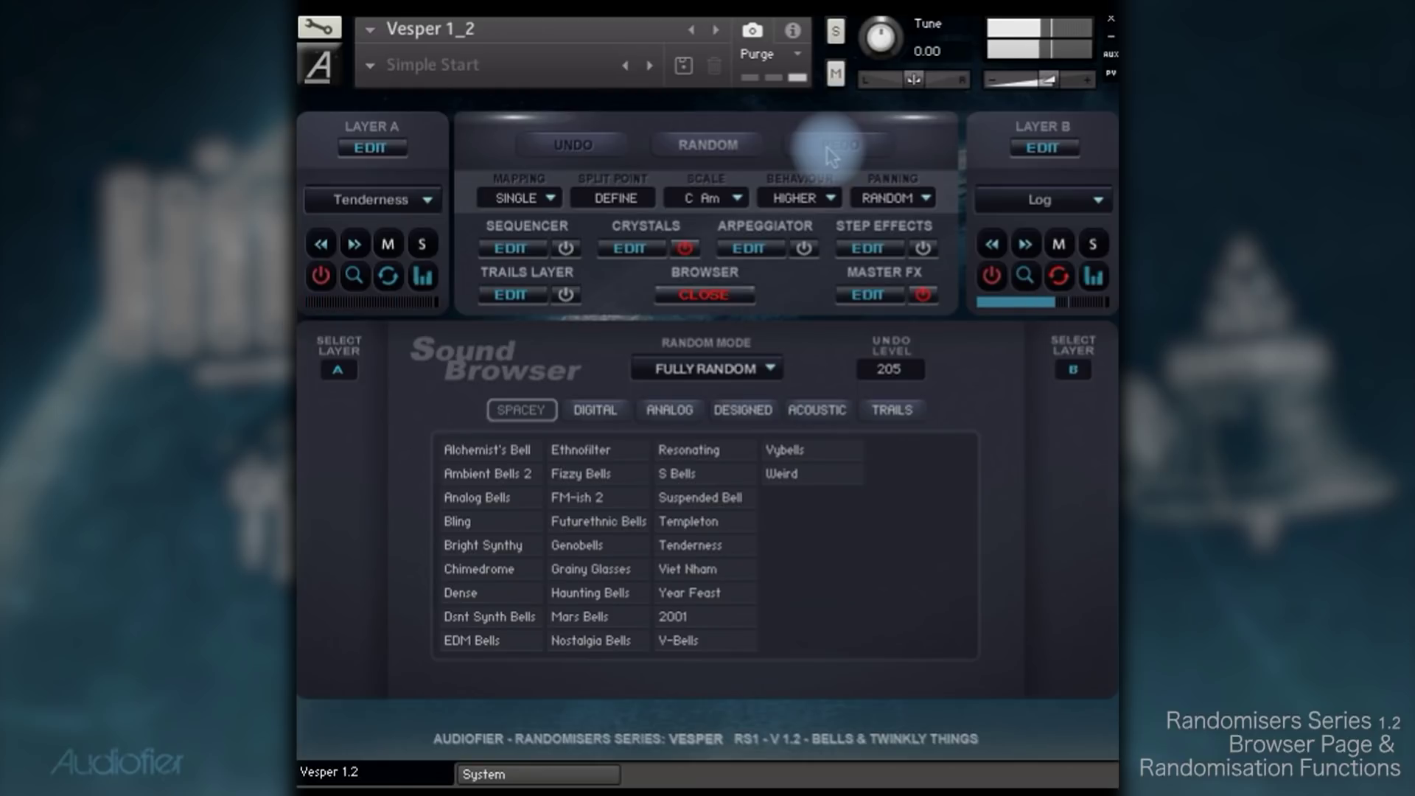
pyautogui.click(712, 146)
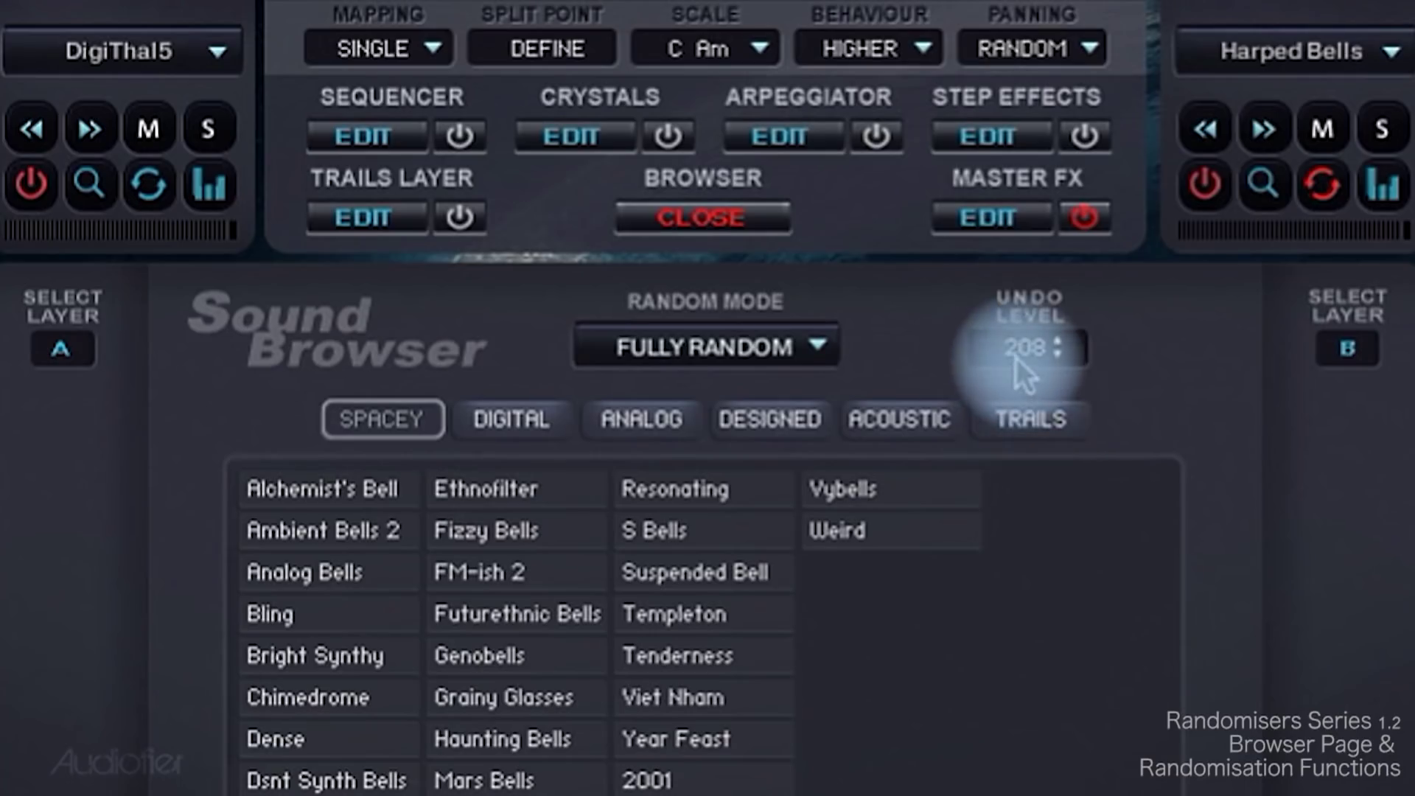
# - Enter undo level 201, then drag it down to 200 to restore Chimedrome and Tenderness
pyautogui.doubleClick(884, 370)
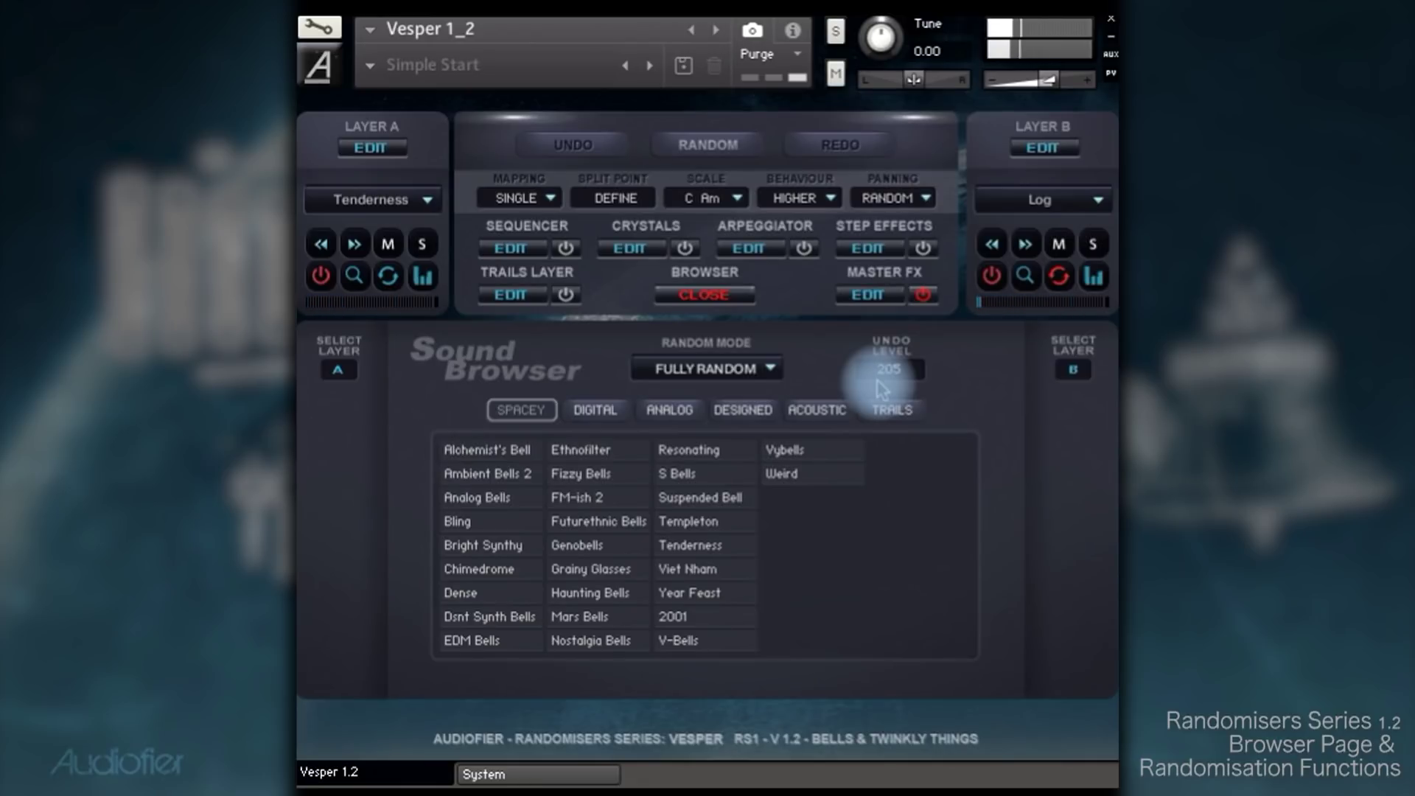
pyautogui.click(887, 368)
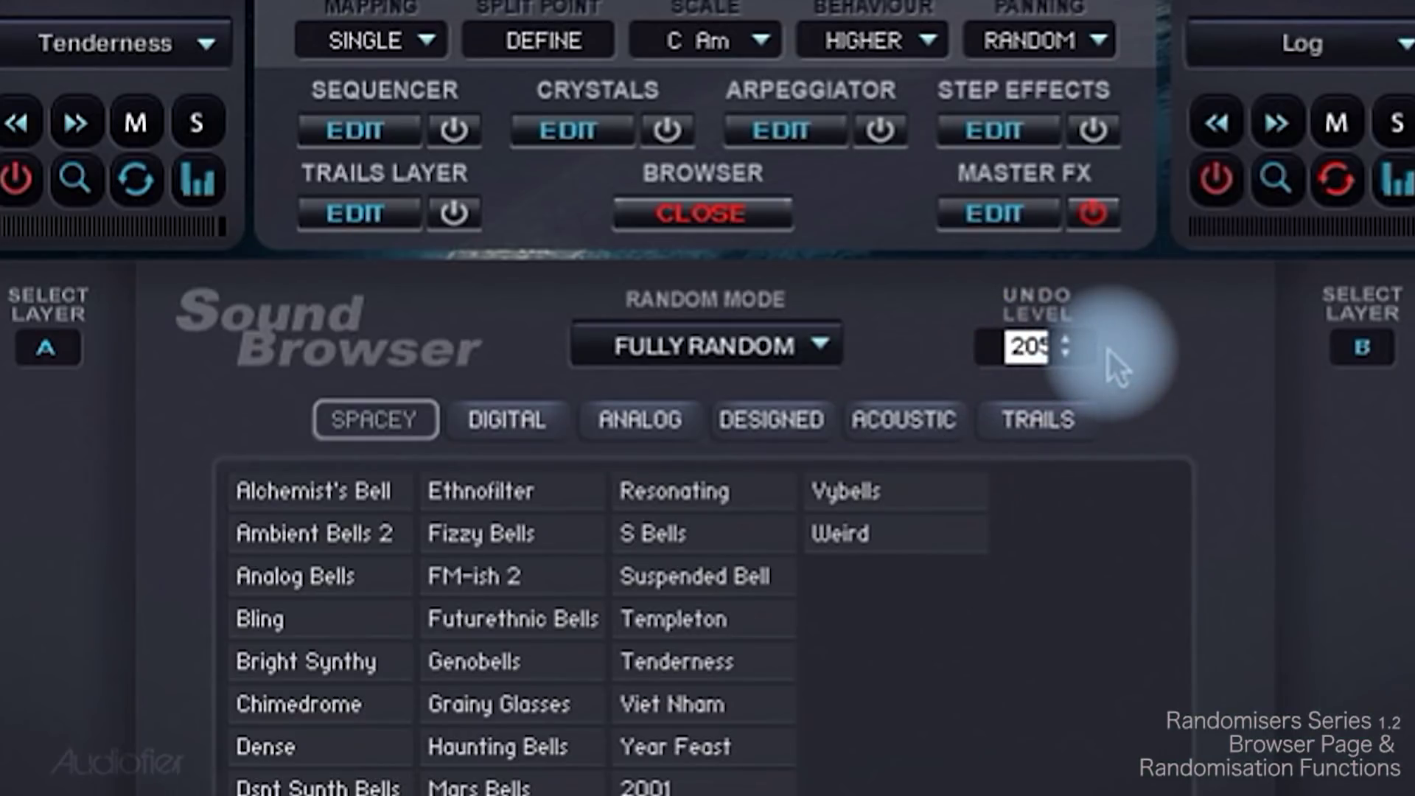
pyautogui.write('01')
pyautogui.press('Return')
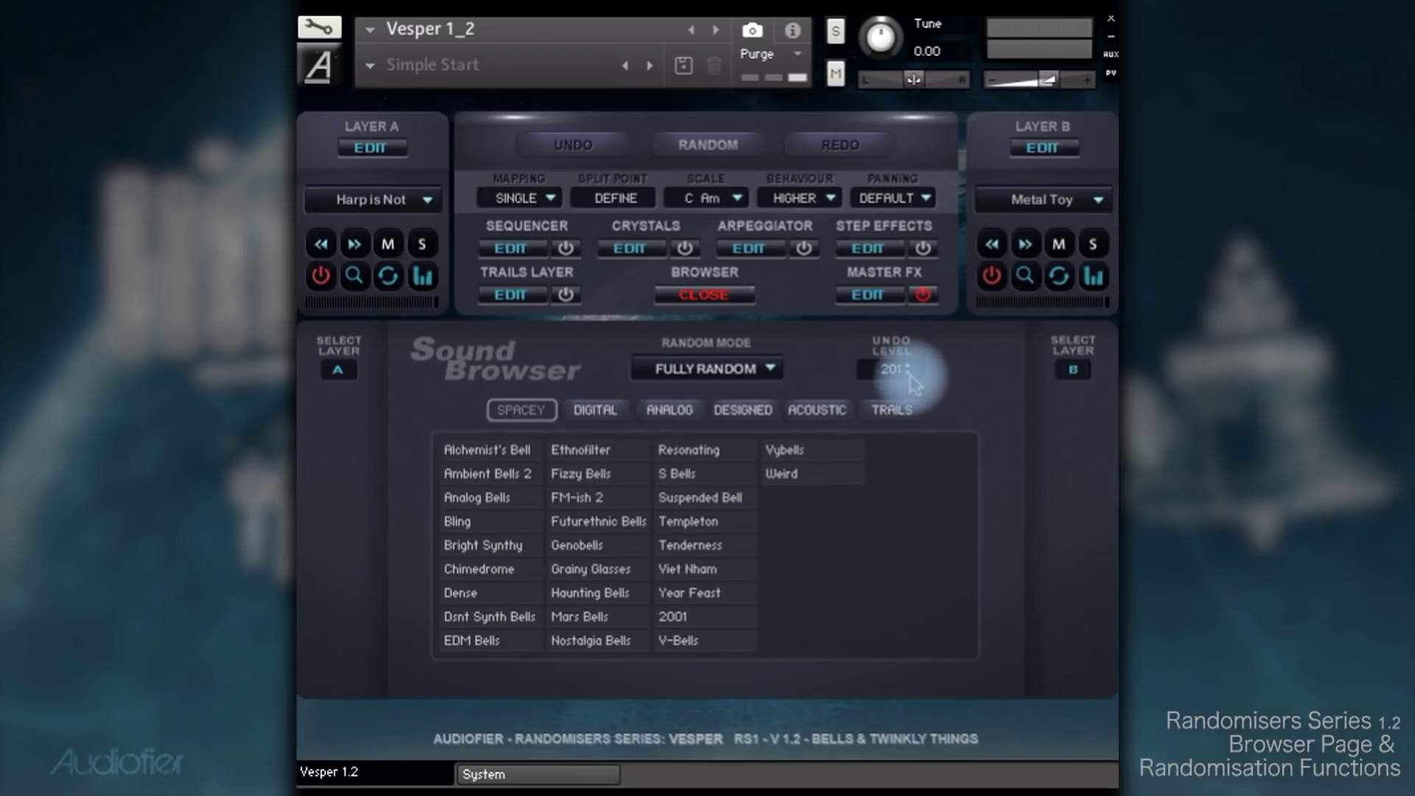
pyautogui.moveTo(910, 377); pyautogui.dragTo(913, 385)
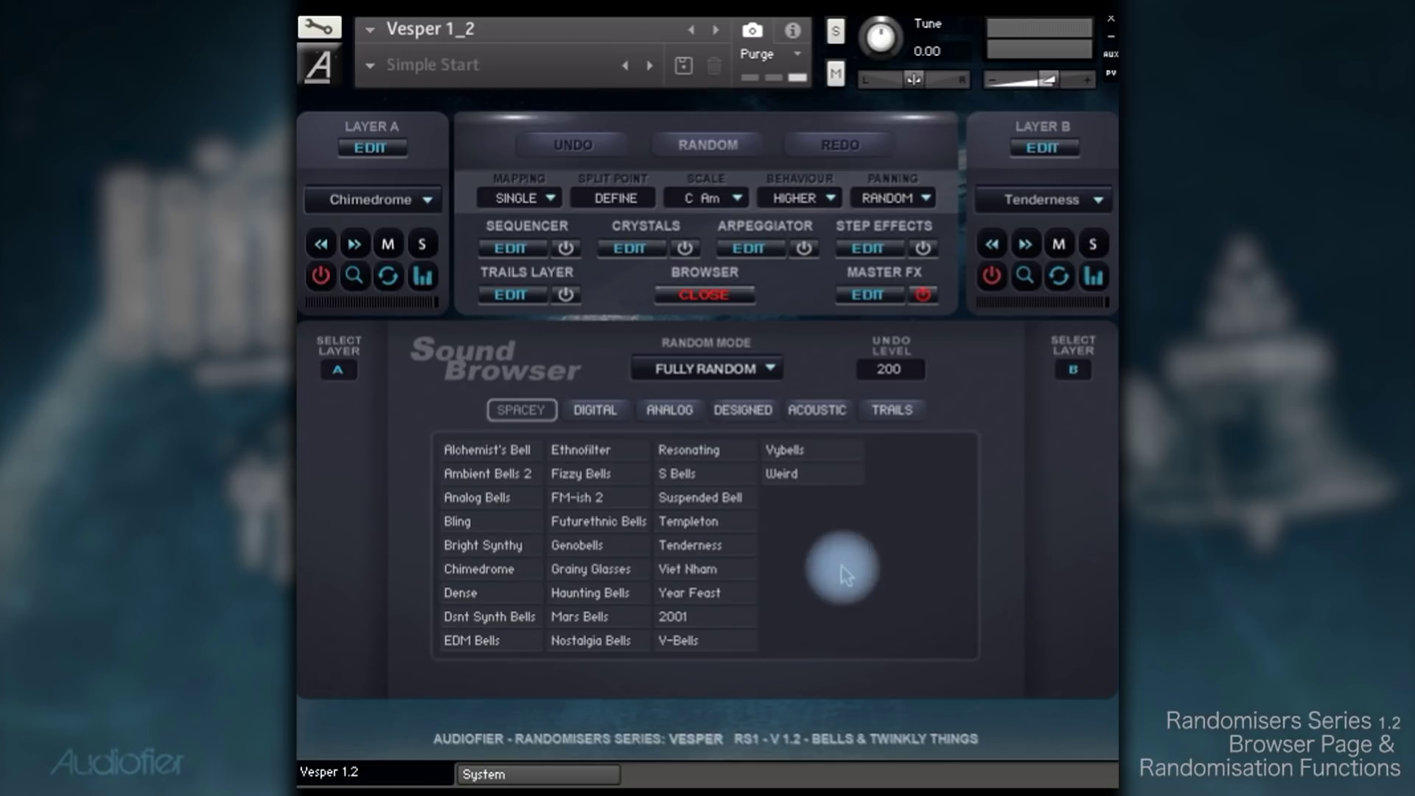
# - Switch Random Mode to By Category and list the Acoustic bells
pyautogui.click(730, 372)
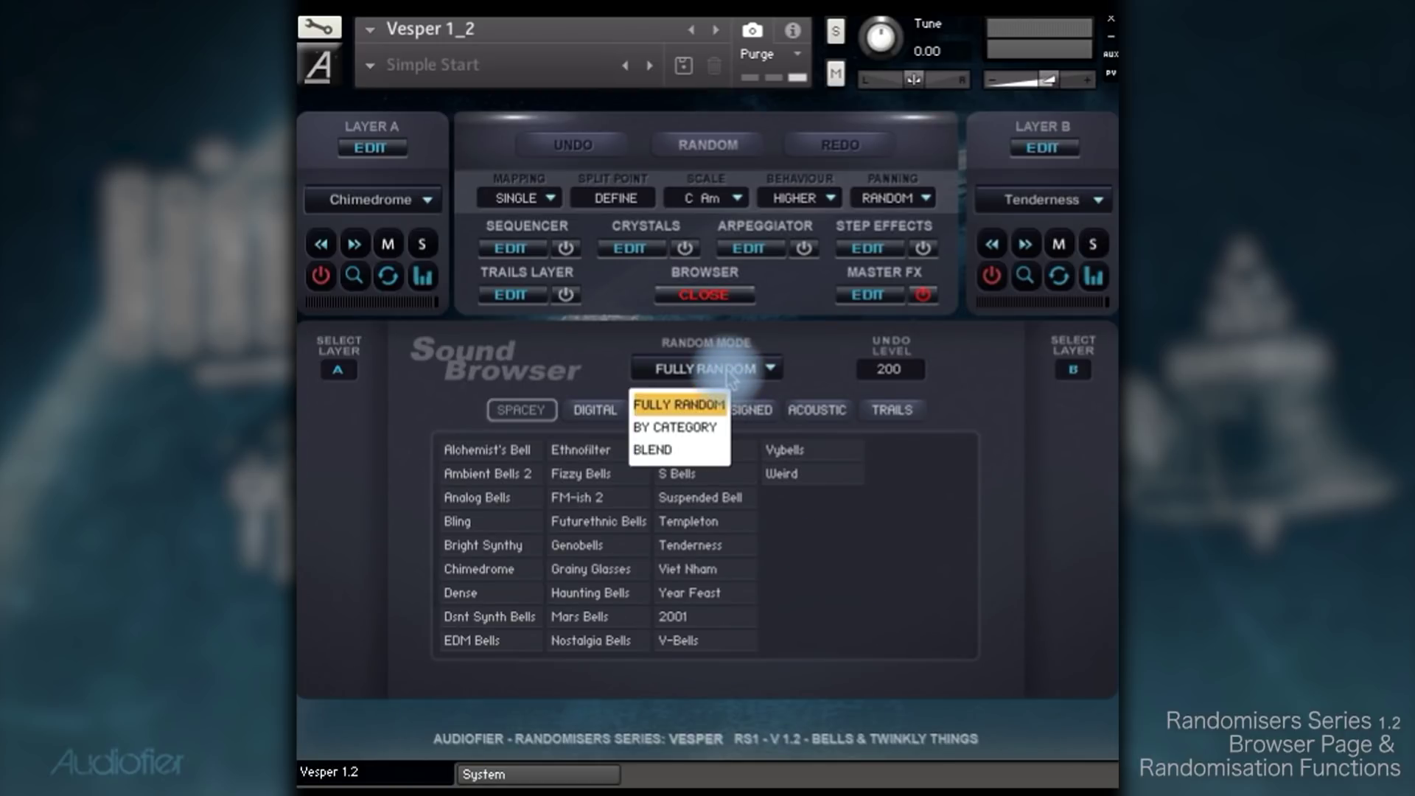
pyautogui.click(702, 429)
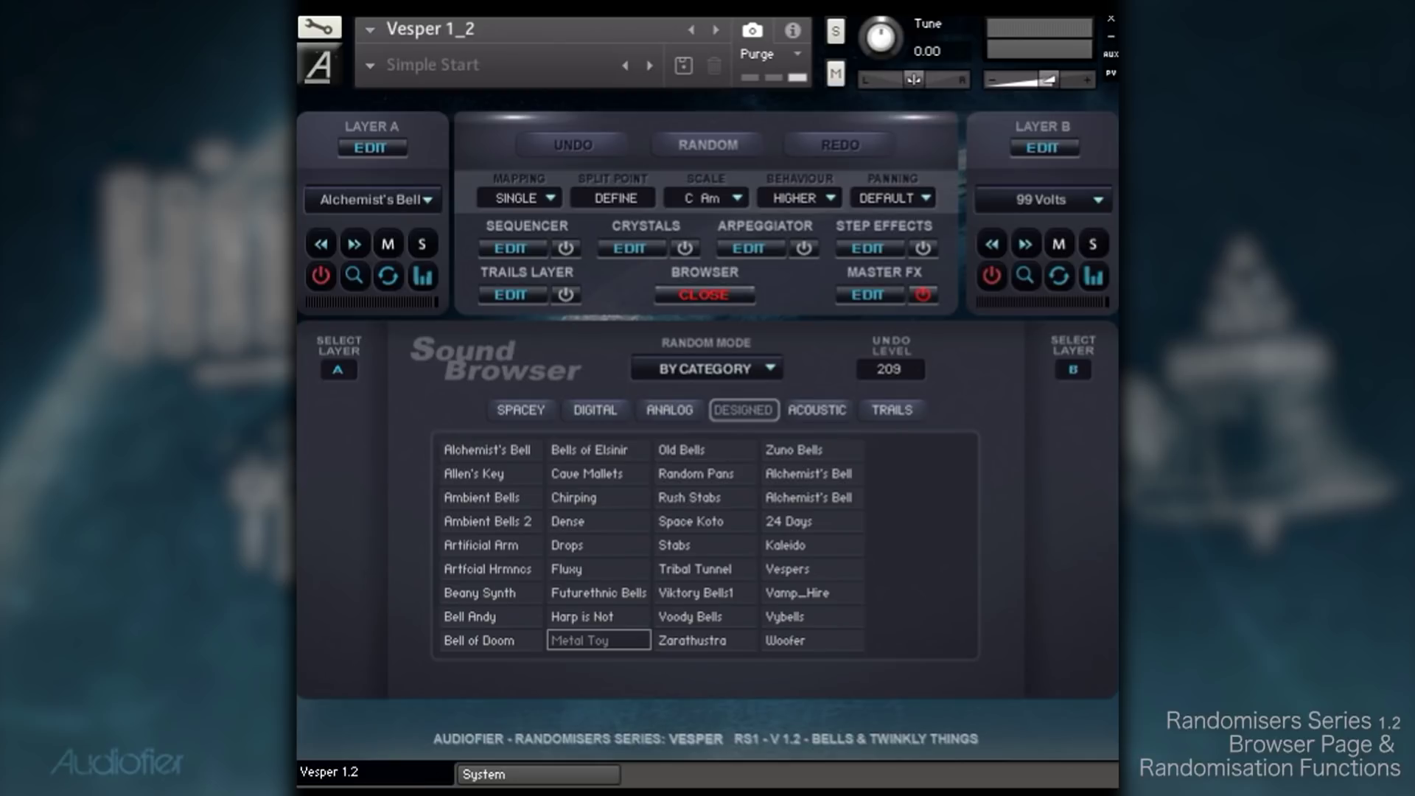
pyautogui.click(822, 415)
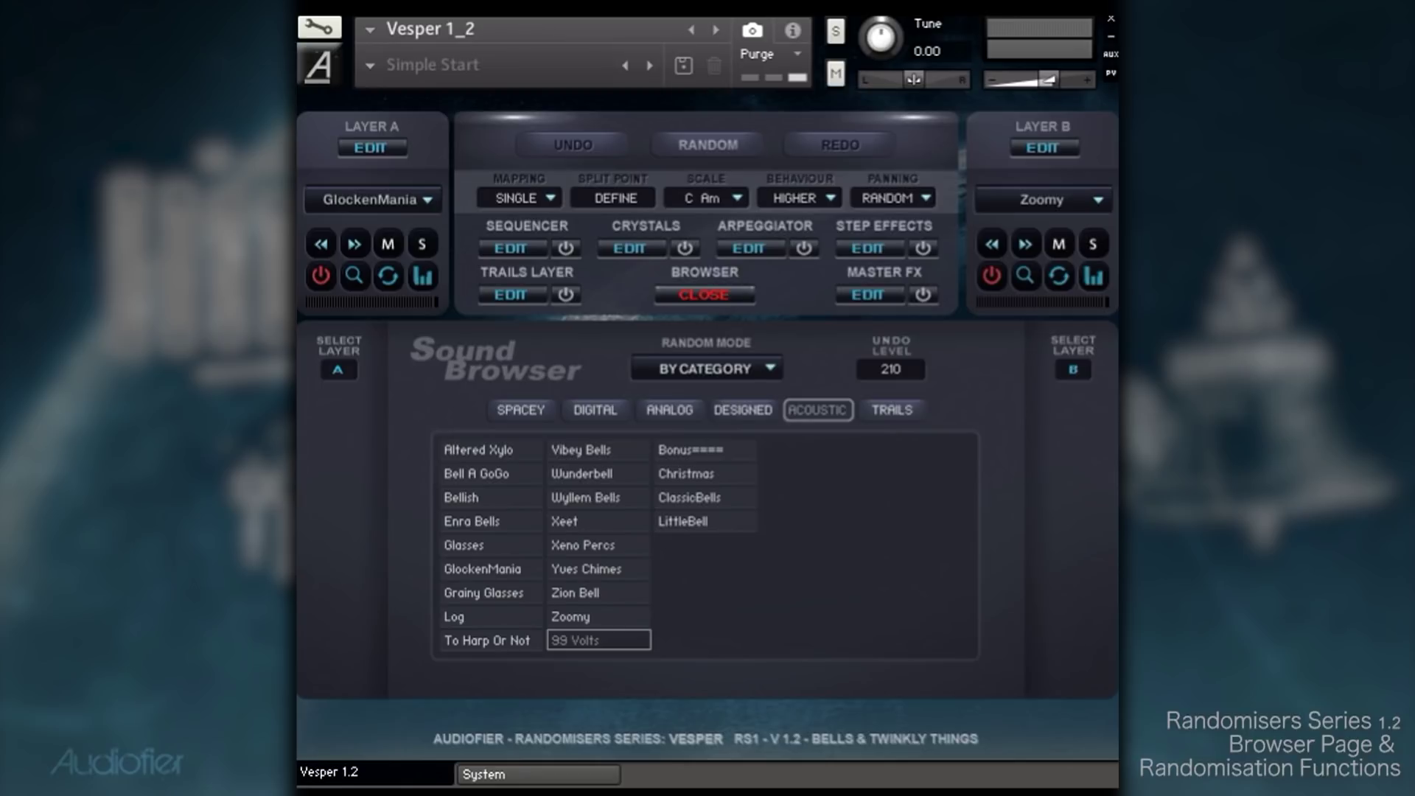
# - Set the Sound Browser's Random Mode to Blend
pyautogui.click(739, 367)
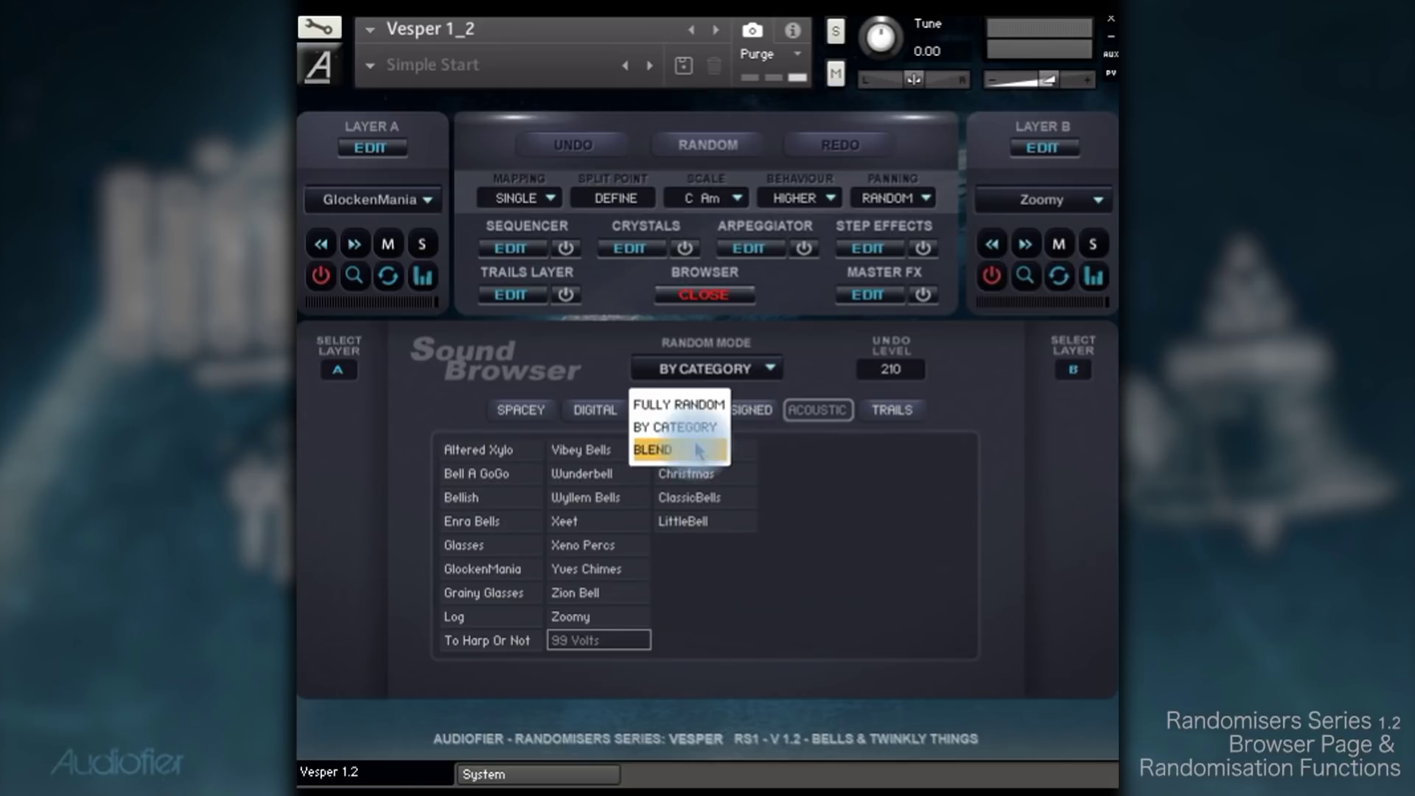
pyautogui.click(774, 342)
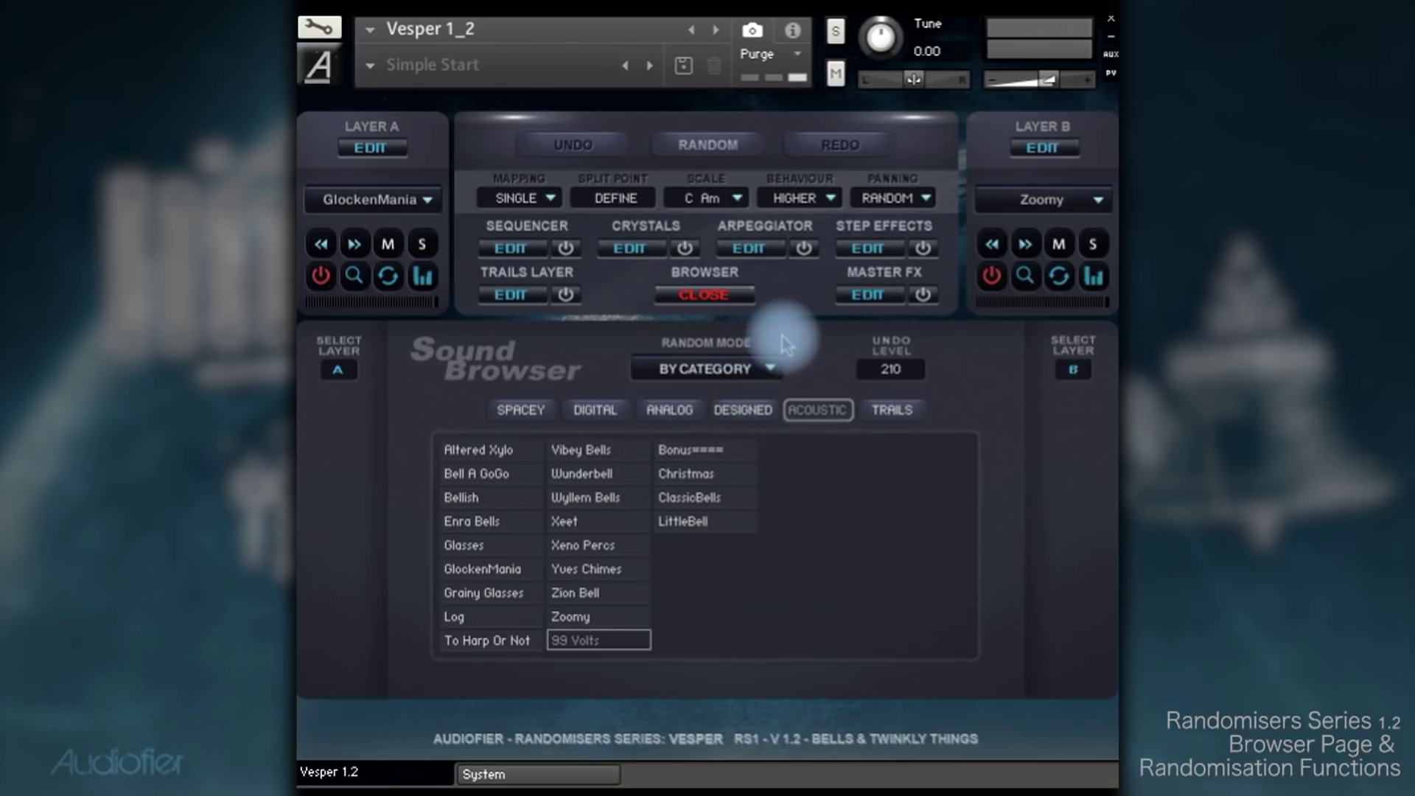
pyautogui.click(755, 375)
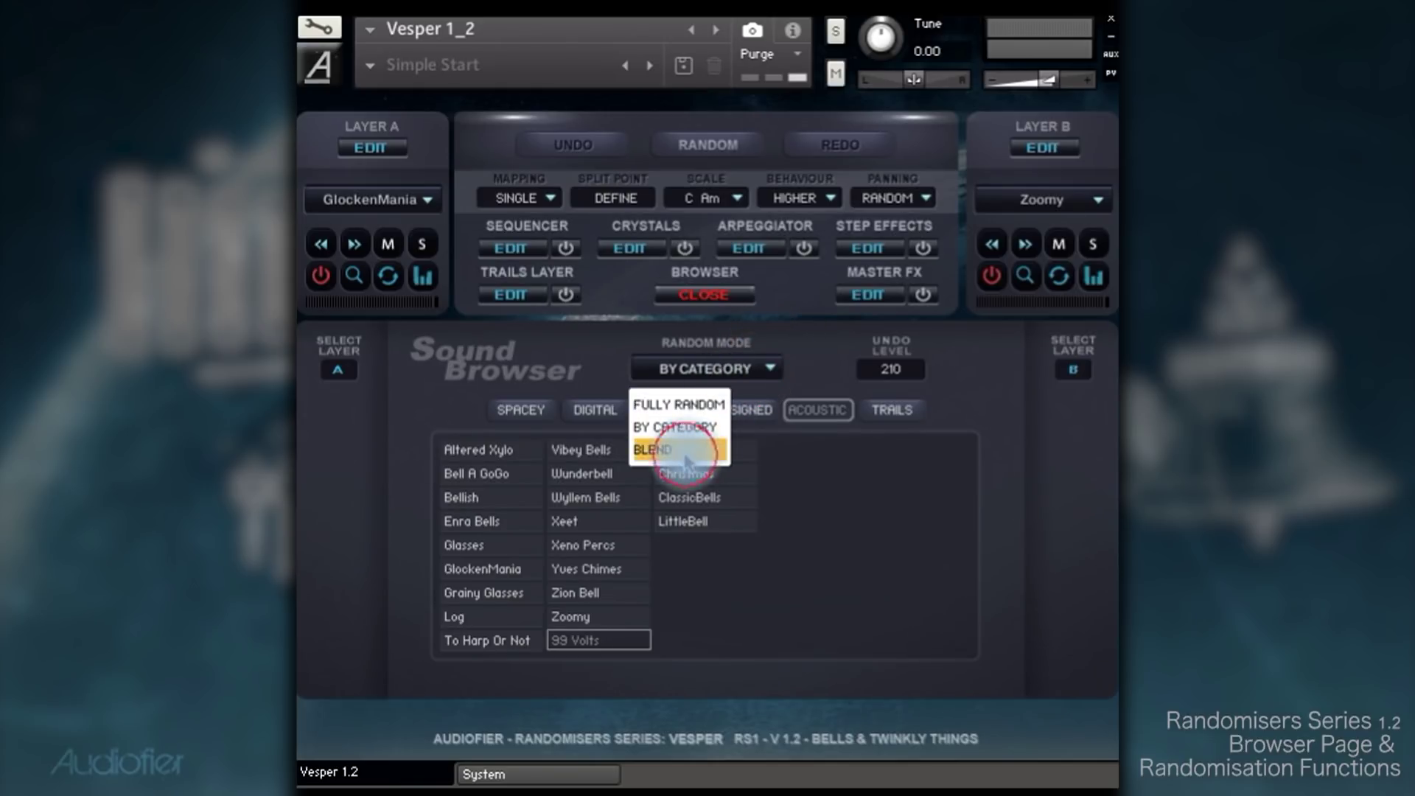
pyautogui.click(686, 451)
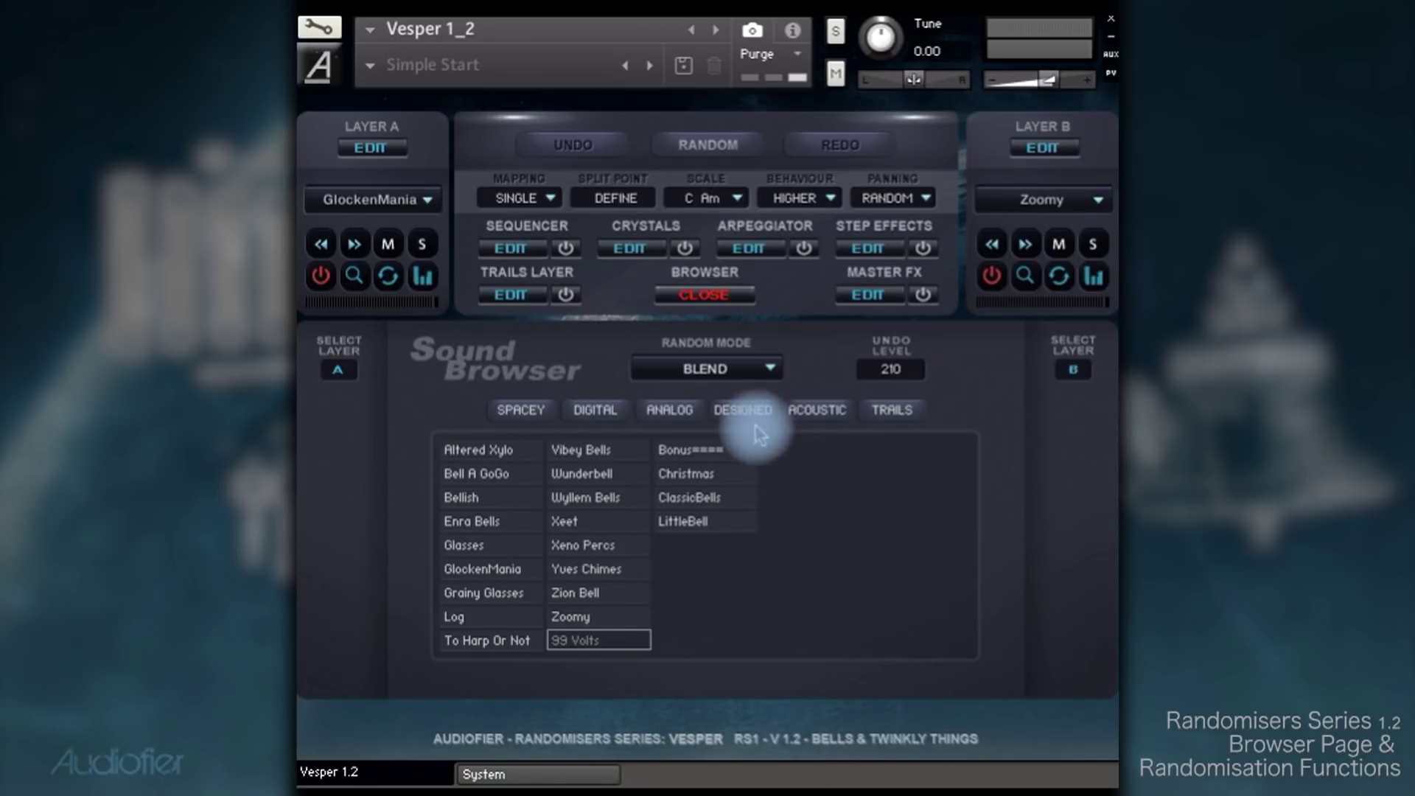
# - Blend the Analog and Spacey categories and randomise, loading Modular 3 and Dense
pyautogui.click(671, 412)
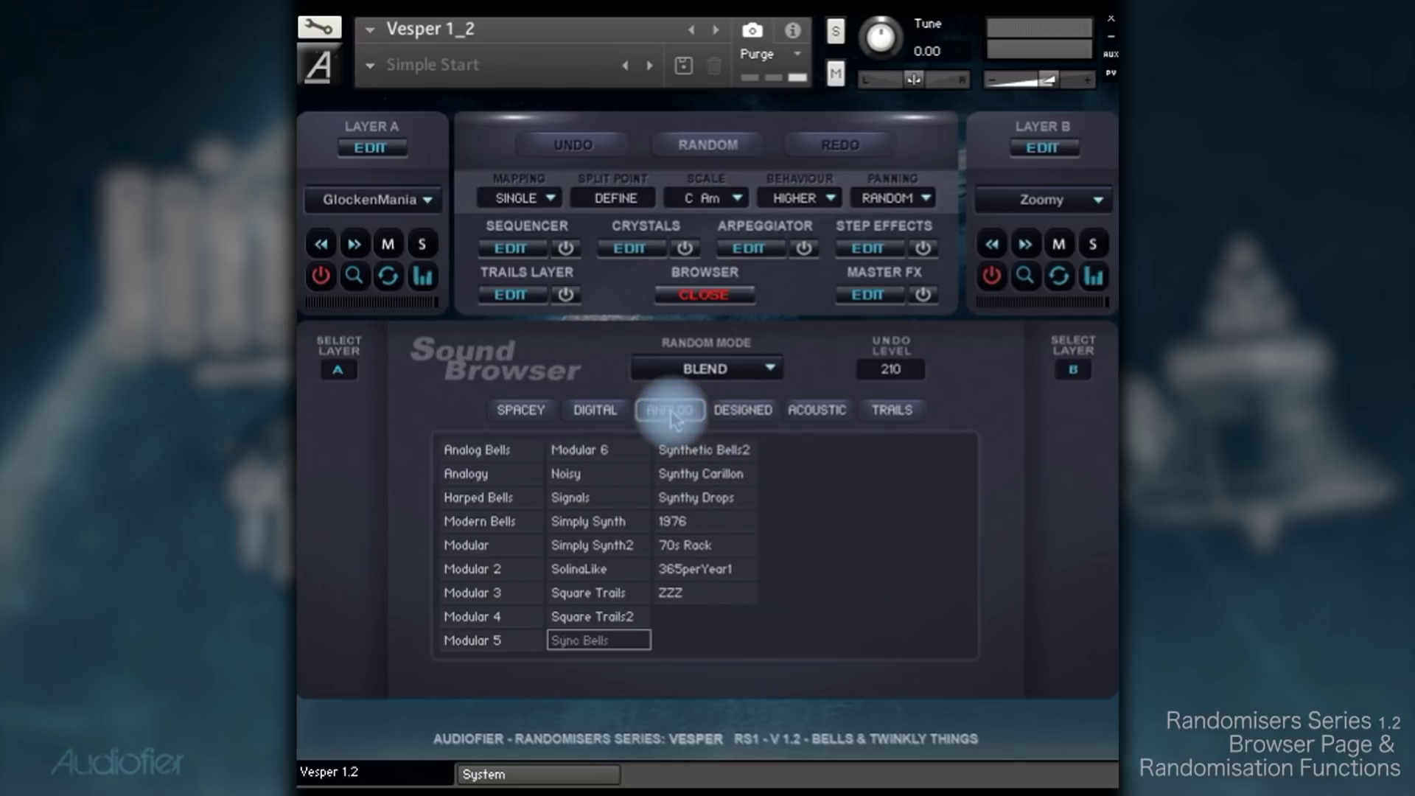
pyautogui.click(520, 413)
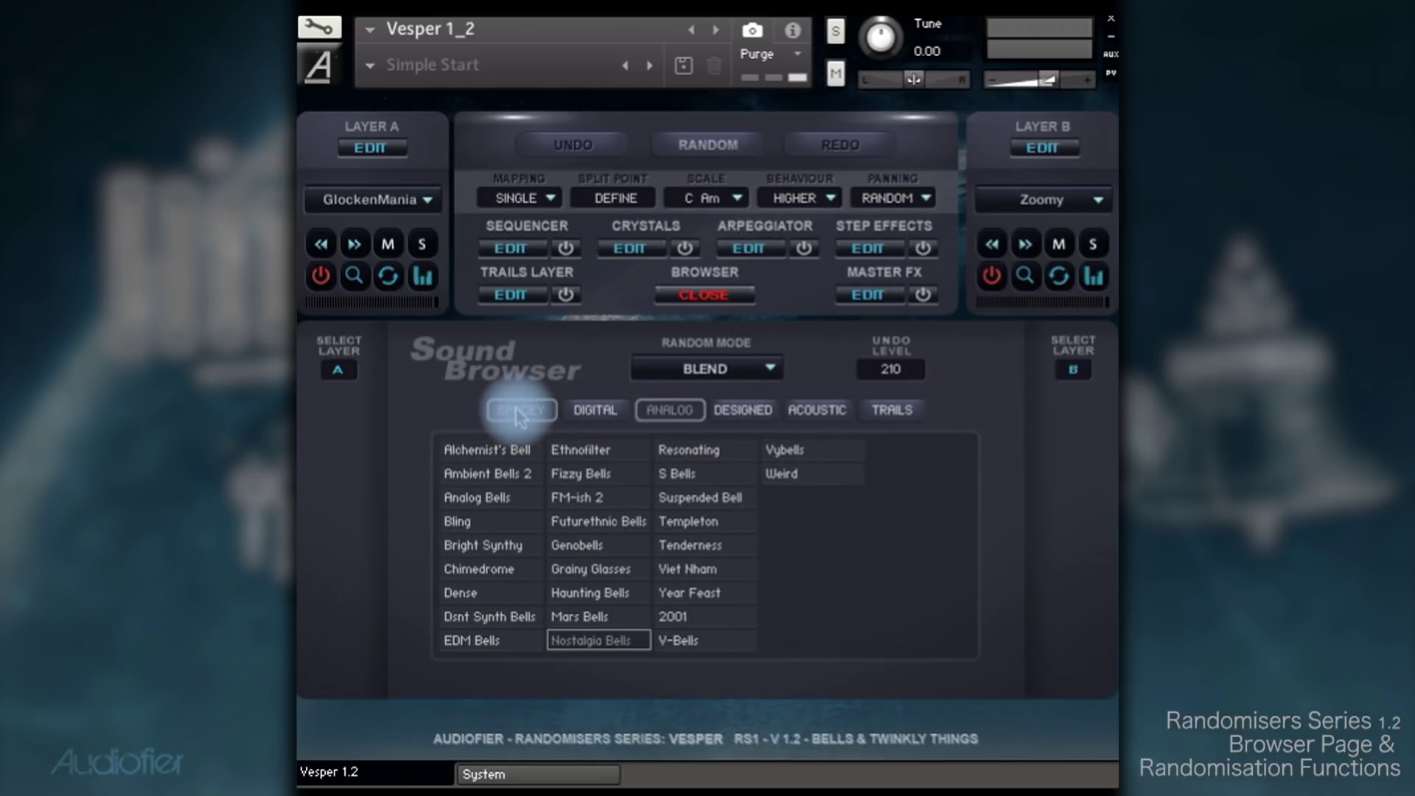
pyautogui.click(709, 146)
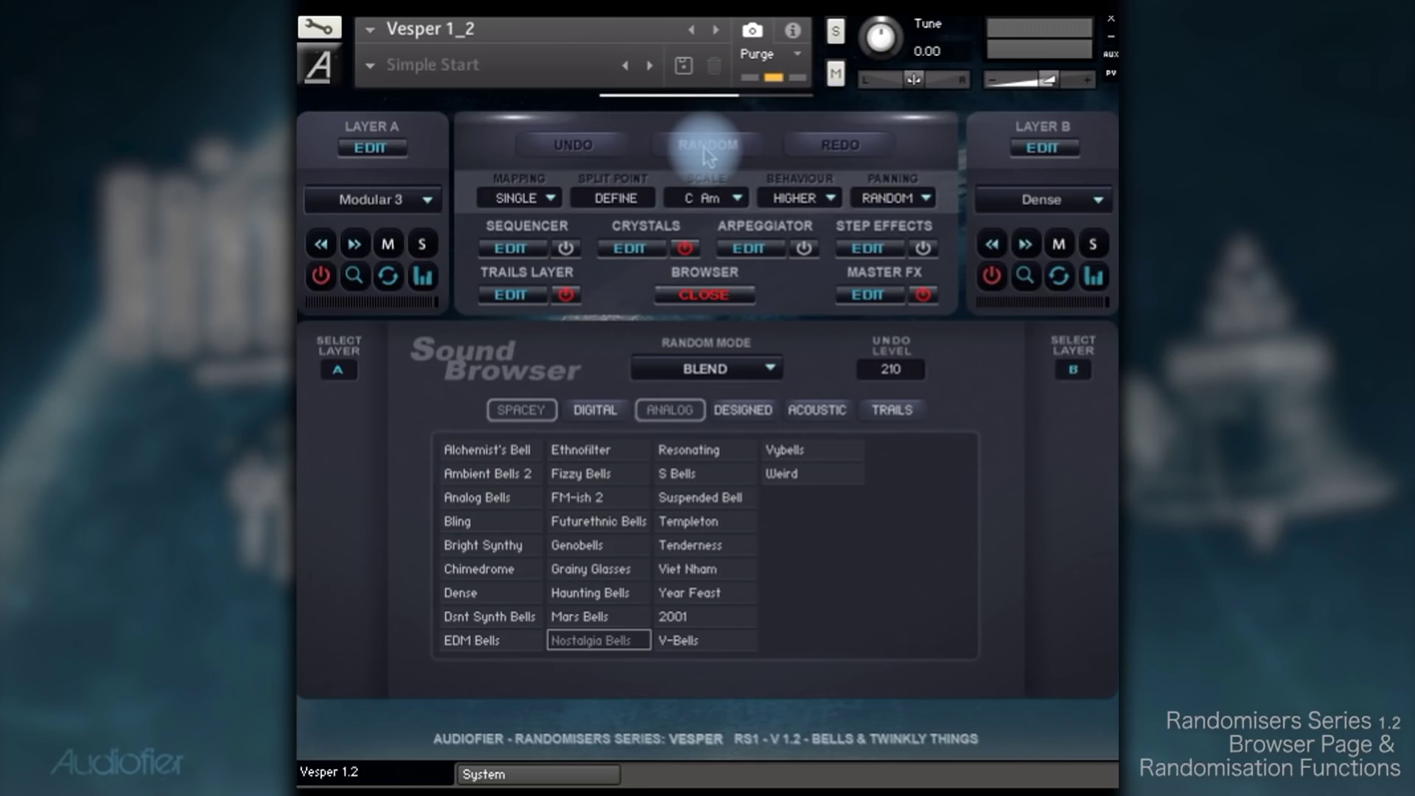
pyautogui.click(705, 149)
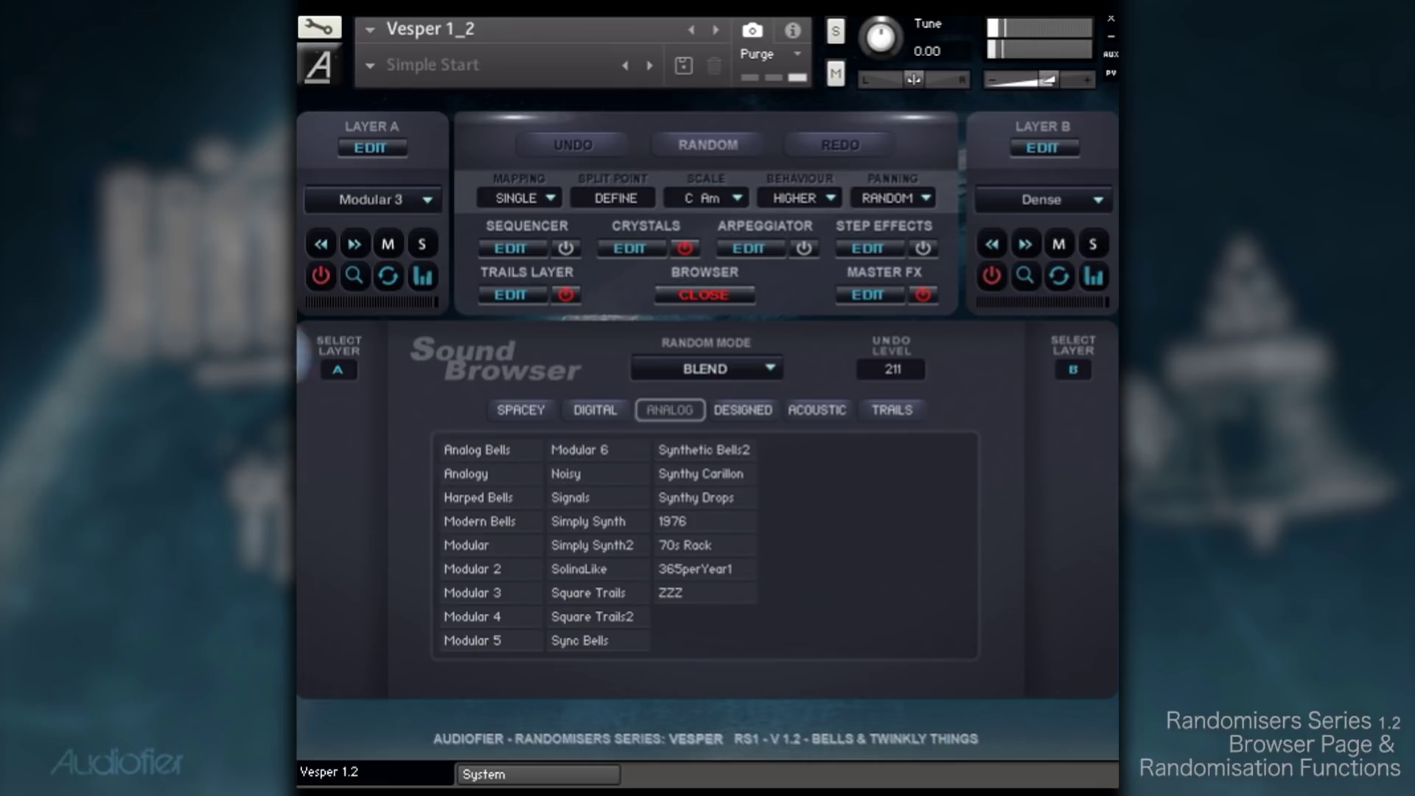
# - Close the browser to show the Vesper artwork and randomise both layers again
pyautogui.click(705, 295)
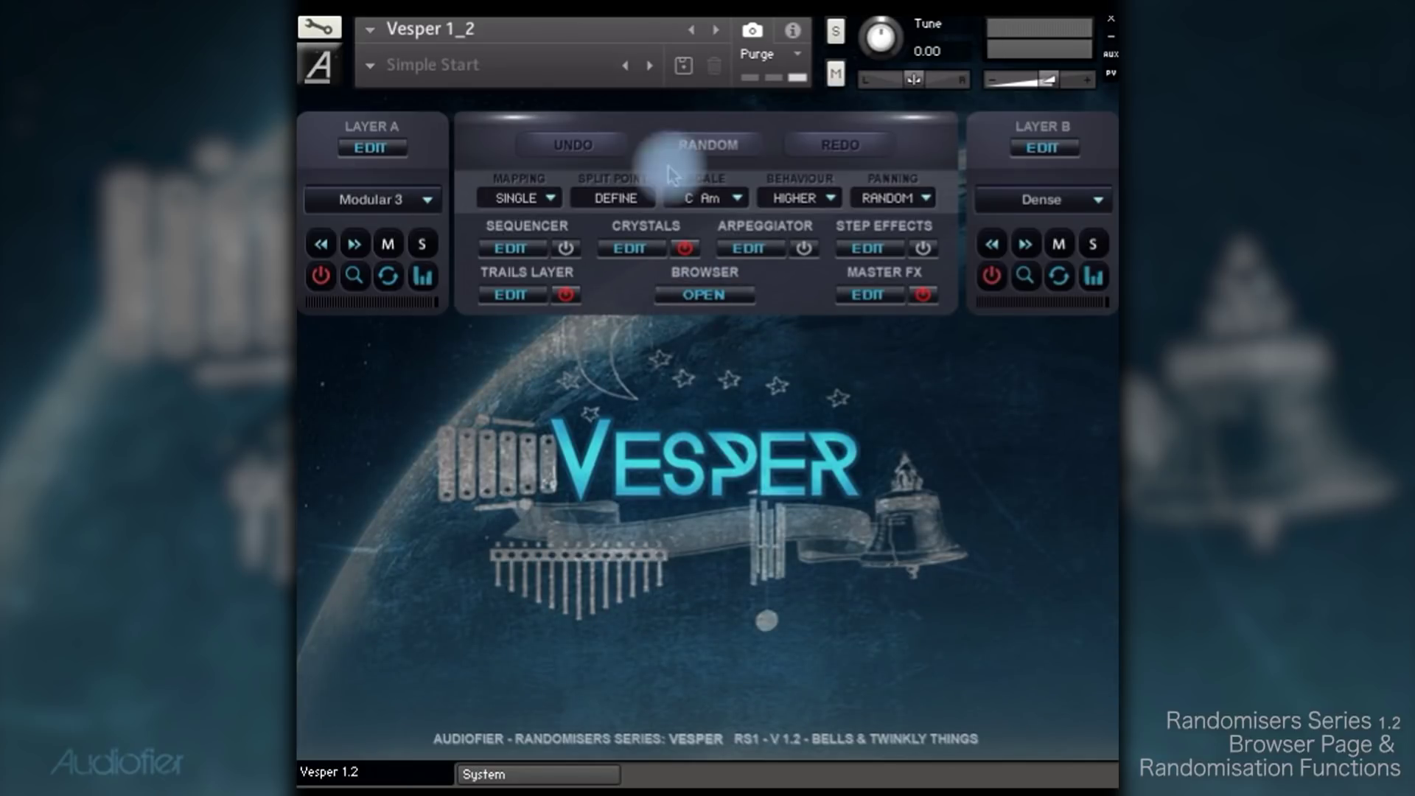
pyautogui.click(709, 144)
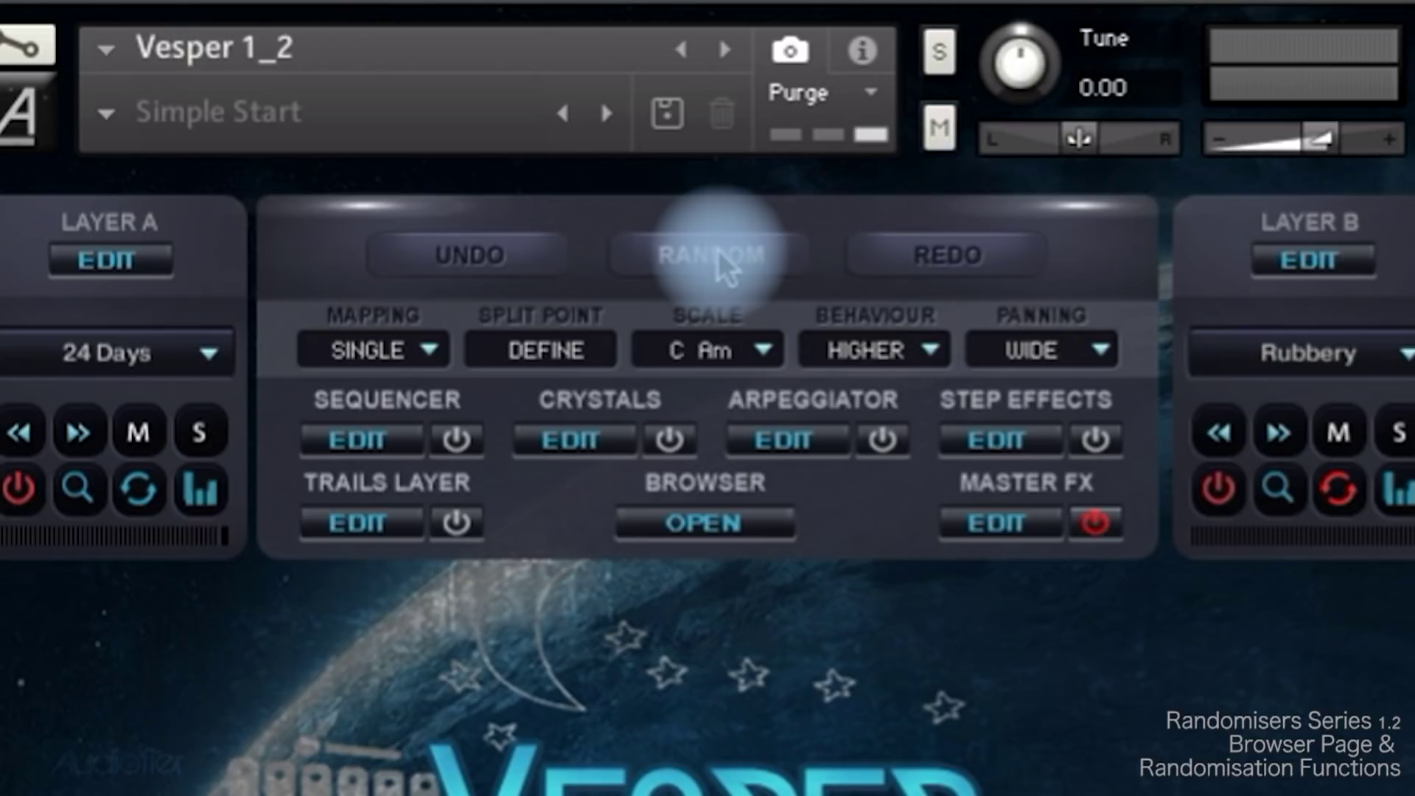